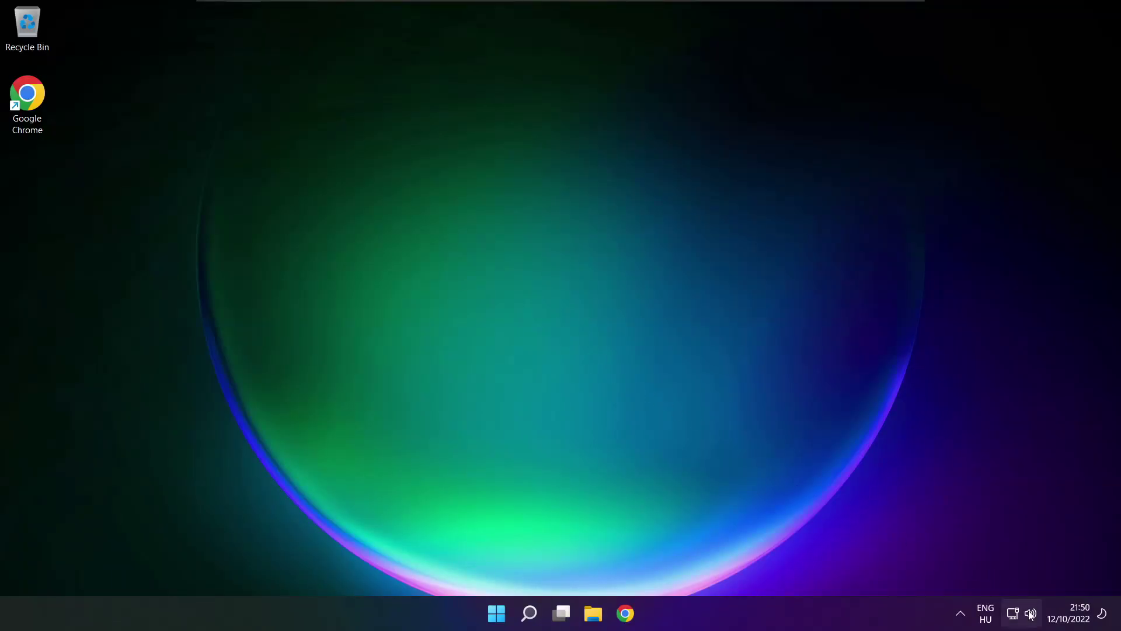
# Pick Speakers (High Definition Audio Device) as the Quick Settings output instead of CABLE Input, then dismiss the flyout.
pyautogui.click(1030, 613)
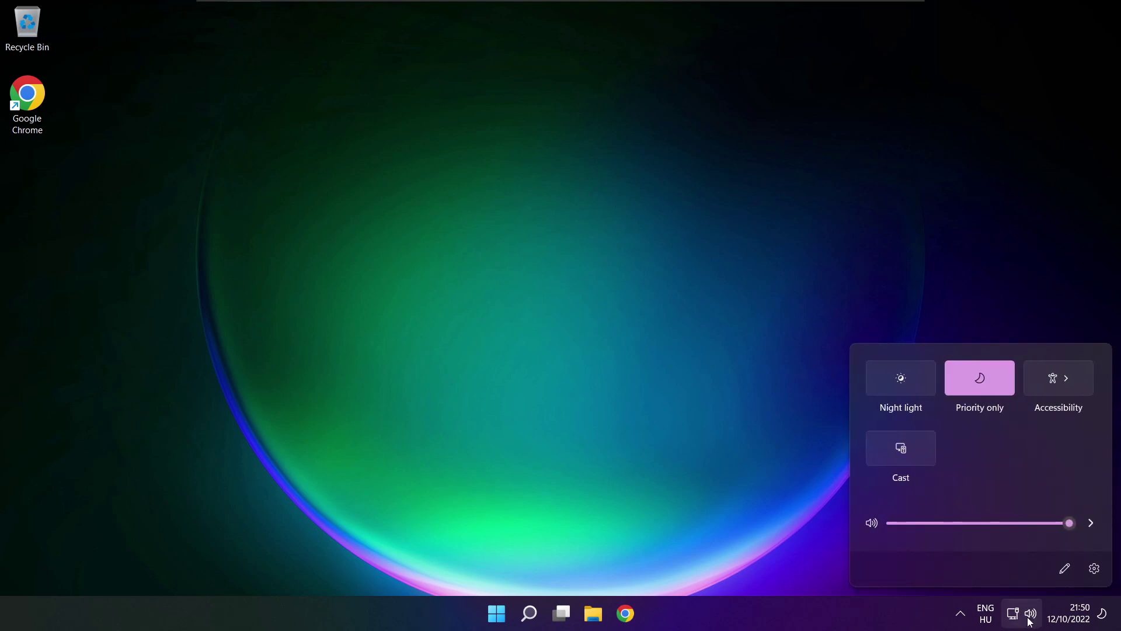
pyautogui.click(1091, 524)
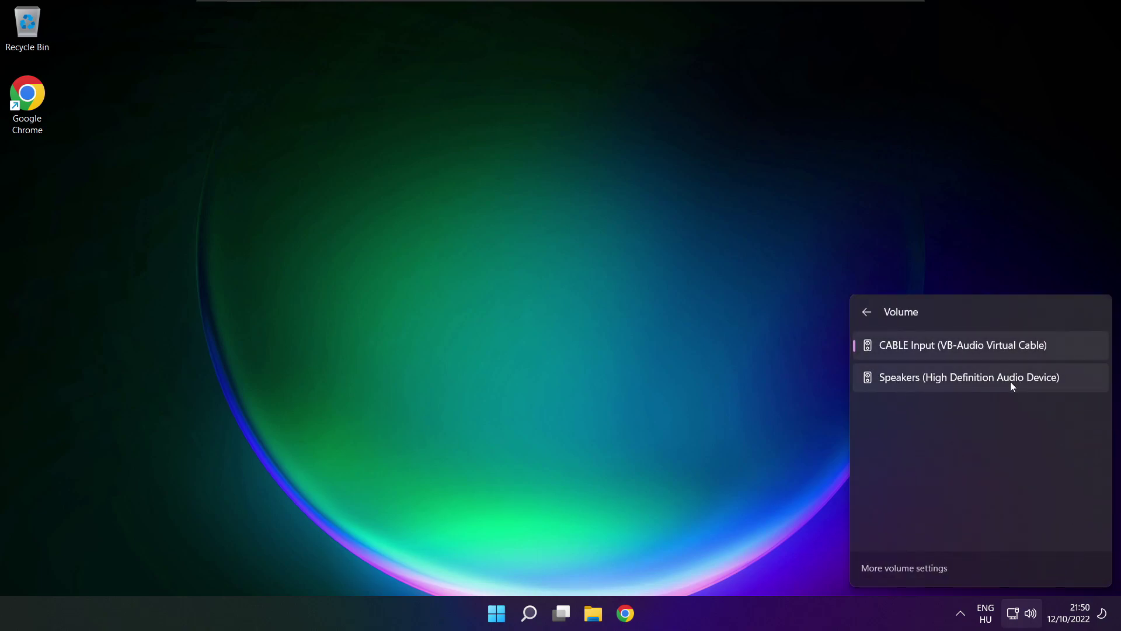
pyautogui.click(1070, 385)
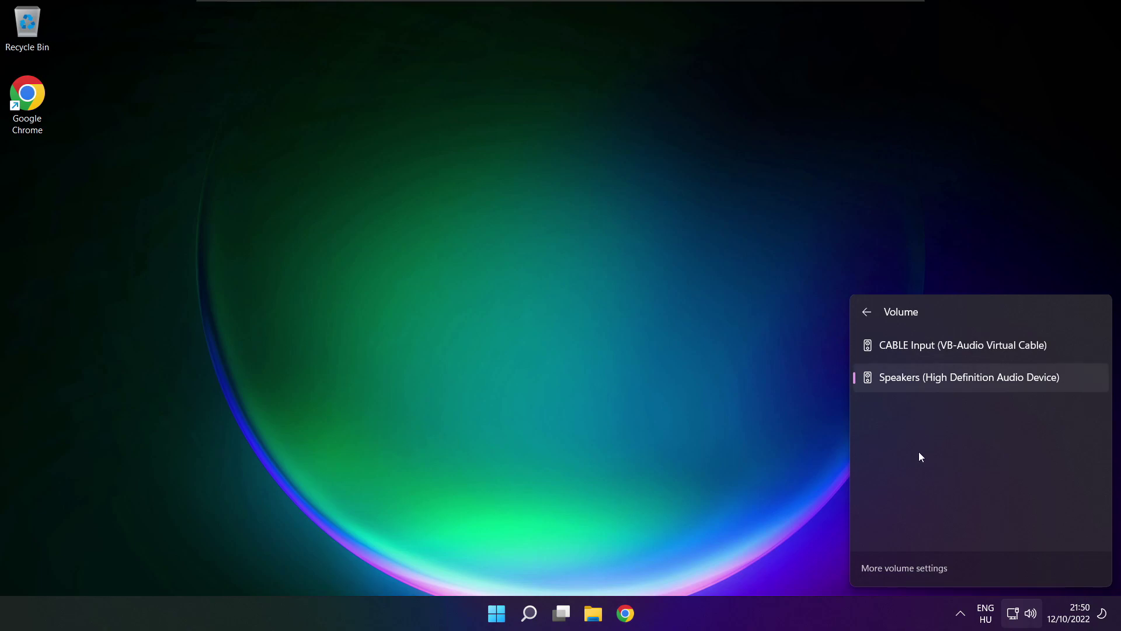
pyautogui.click(594, 345)
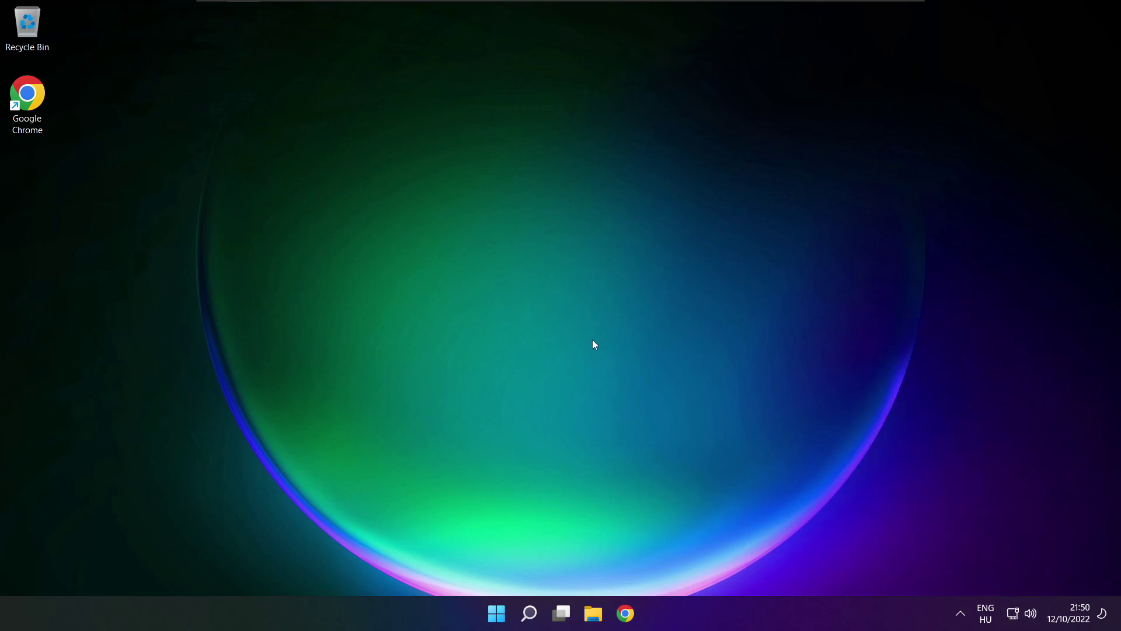
# Show the Start power options, then reopen the Quick Settings output list with Speakers active.
pyautogui.click(497, 613)
pyautogui.click(741, 562)
pyautogui.click(1031, 614)
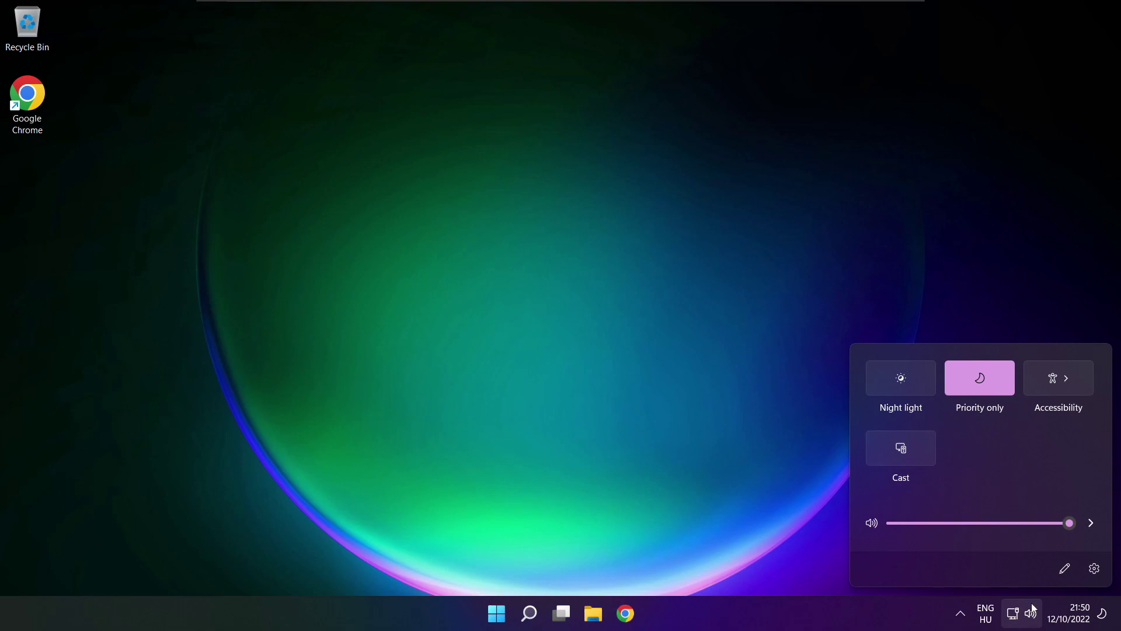
pyautogui.click(1092, 524)
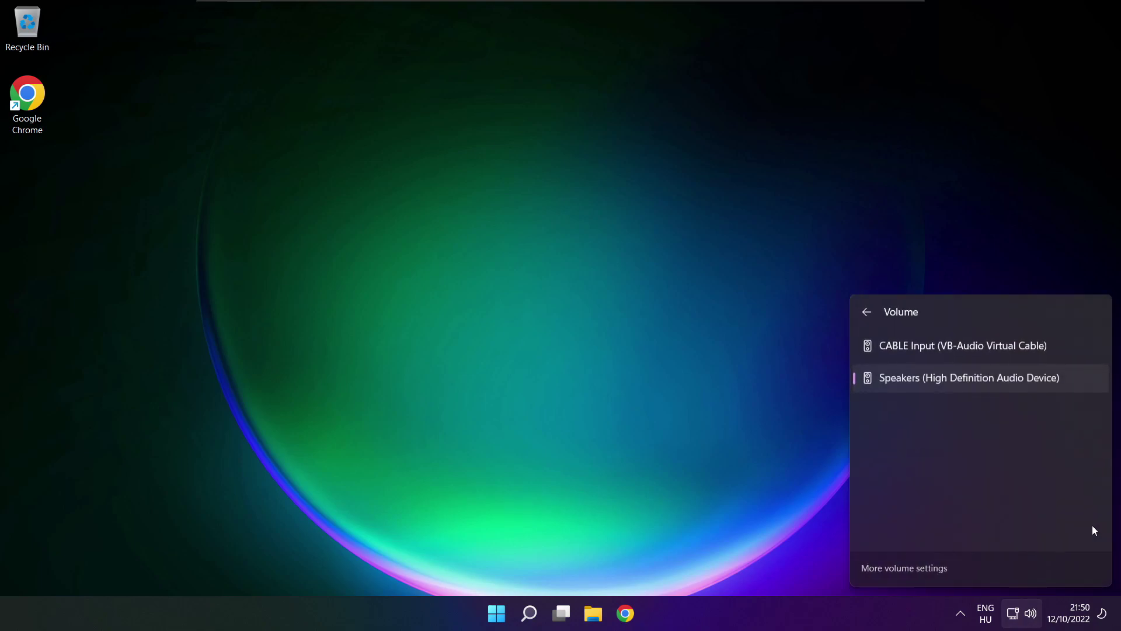
# Open the full Sound settings, leave Speakers output volume at 100, and scroll to Advanced.
pyautogui.click(908, 569)
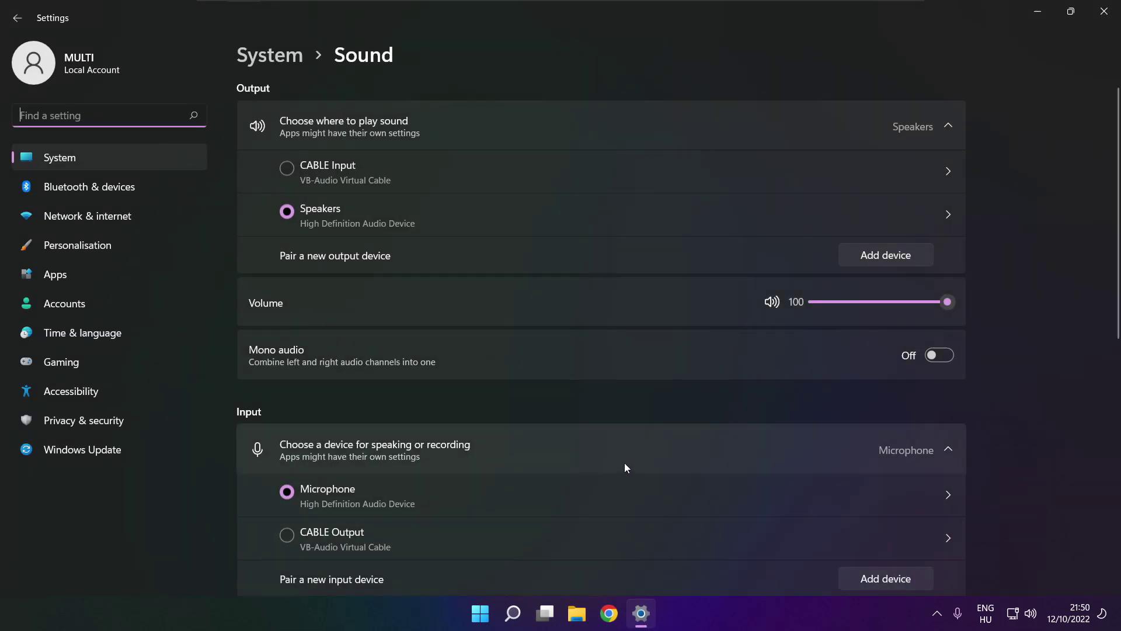
pyautogui.click(300, 211)
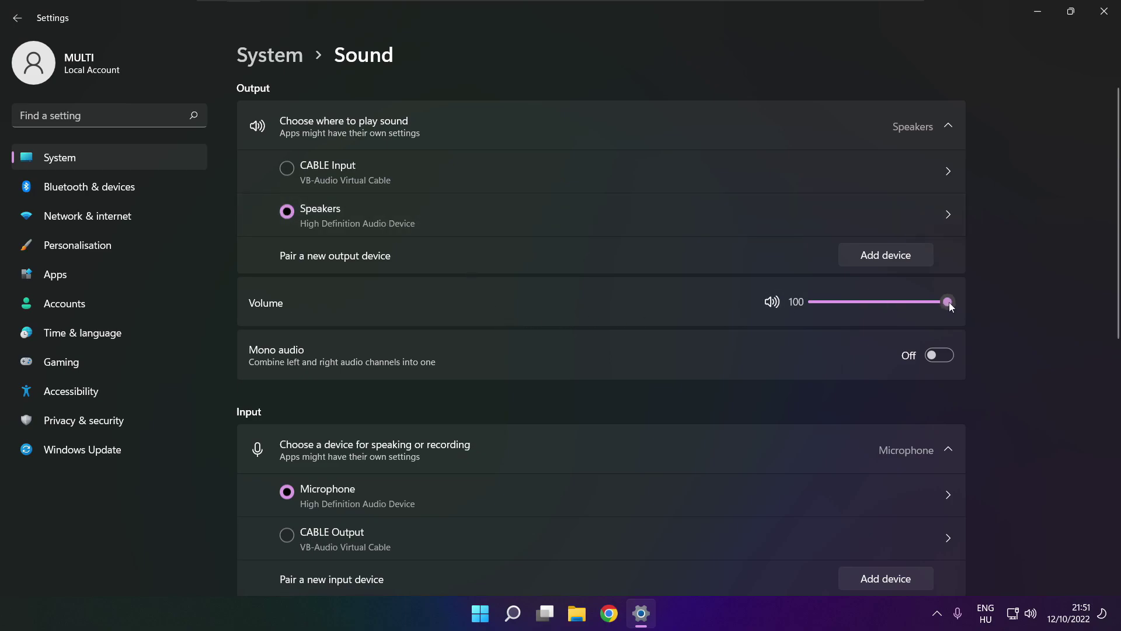
pyautogui.moveTo(947, 302)
pyautogui.mouseDown()
pyautogui.moveTo(864, 300)
pyautogui.moveTo(959, 306)
pyautogui.mouseUp()
pyautogui.moveTo(1118, 297); pyautogui.dragTo(1112, 489)
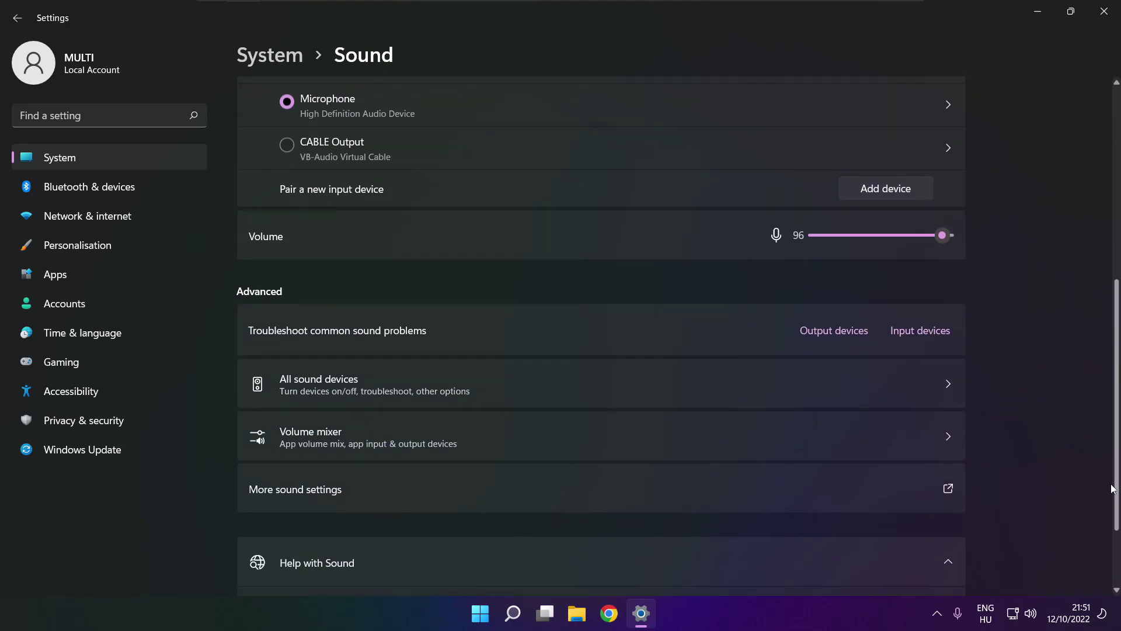
# Disable the CABLE Input playback device in the classic Sound window, then select Speakers.
pyautogui.click(462, 496)
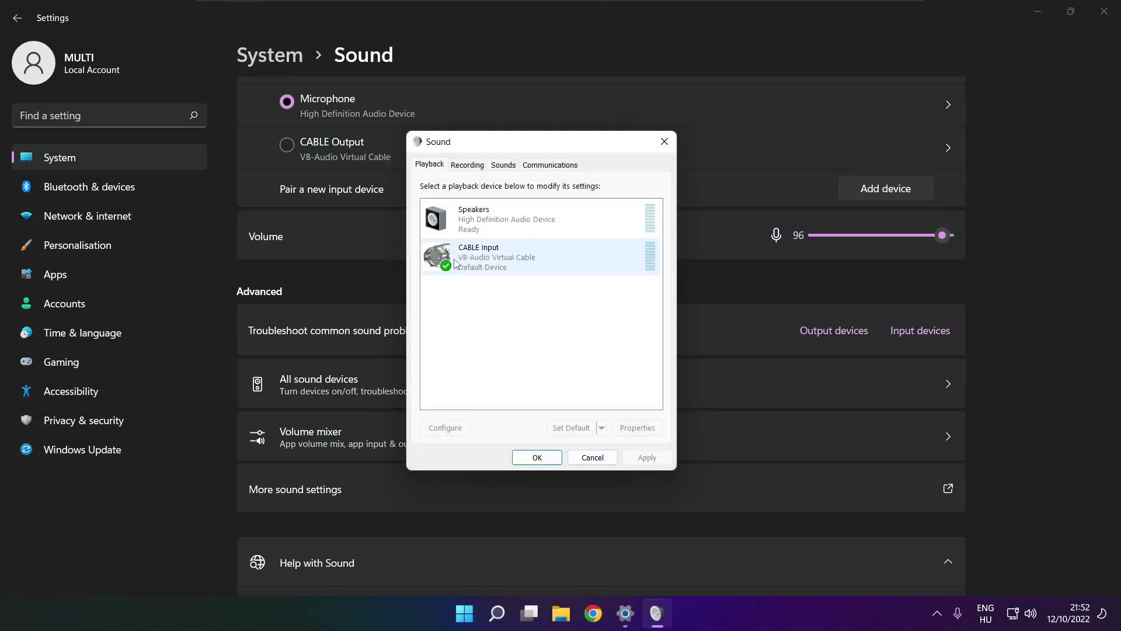
pyautogui.click(514, 266)
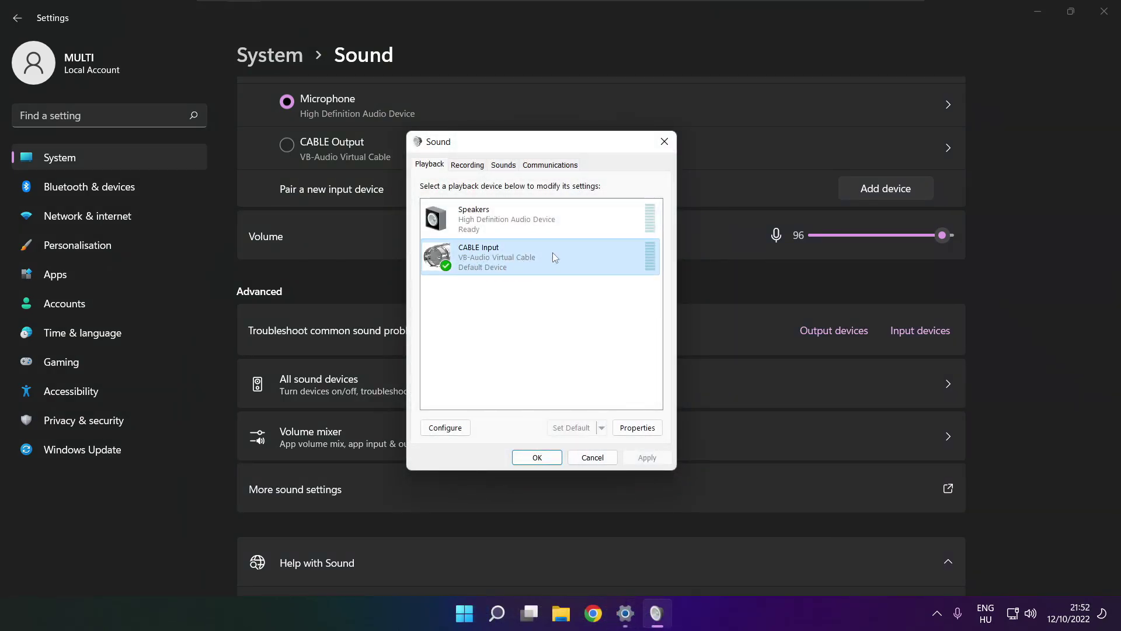
pyautogui.rightClick(594, 256)
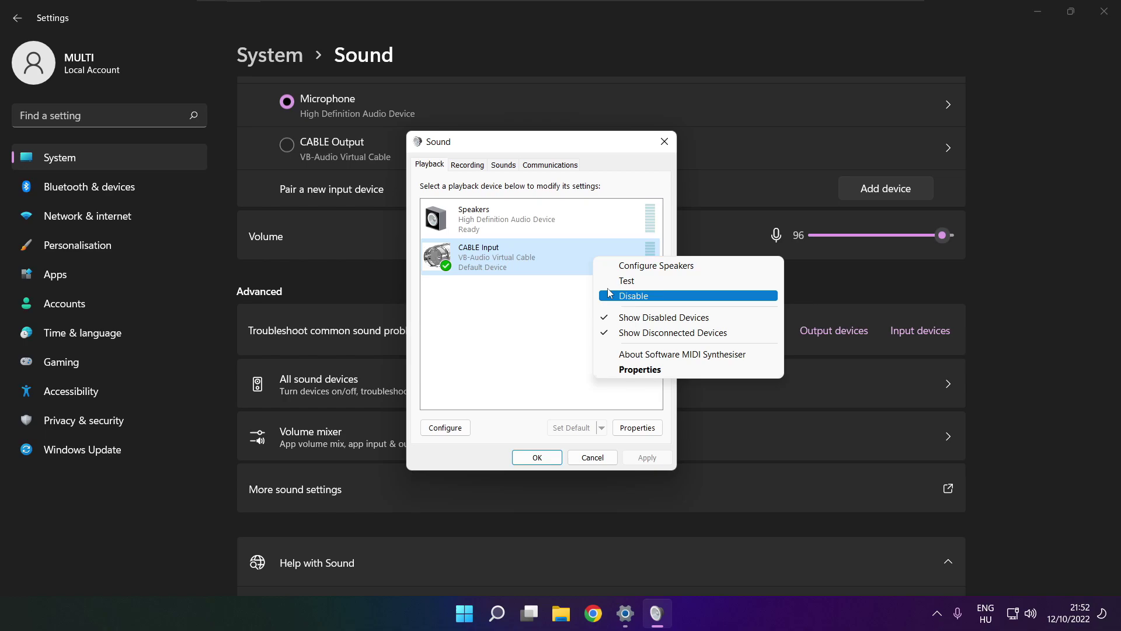
pyautogui.click(651, 296)
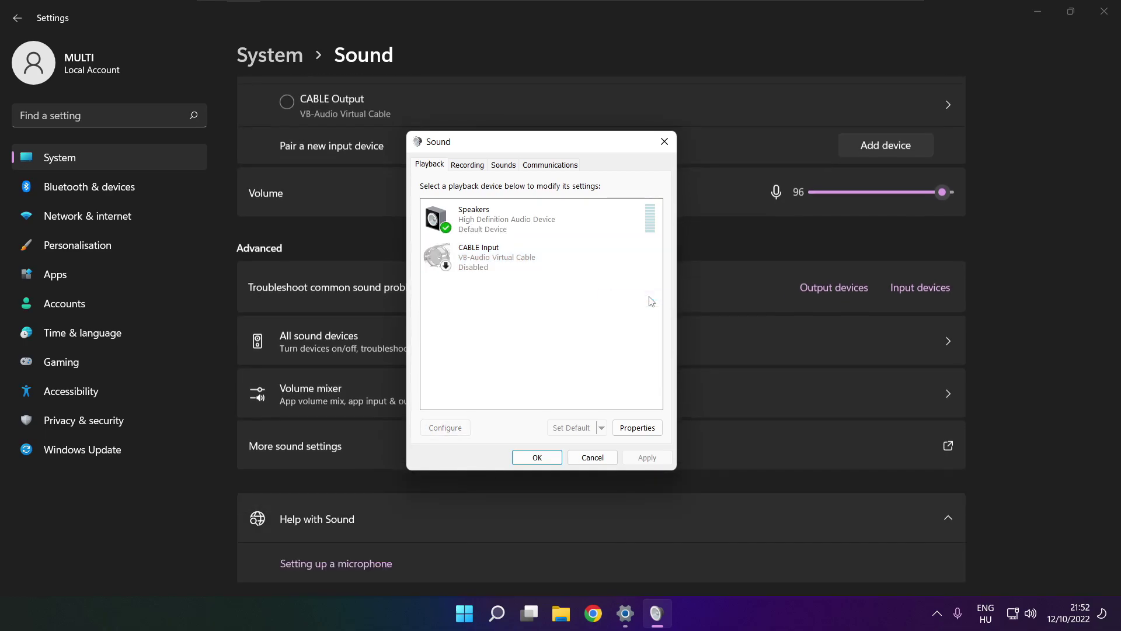
pyautogui.click(543, 221)
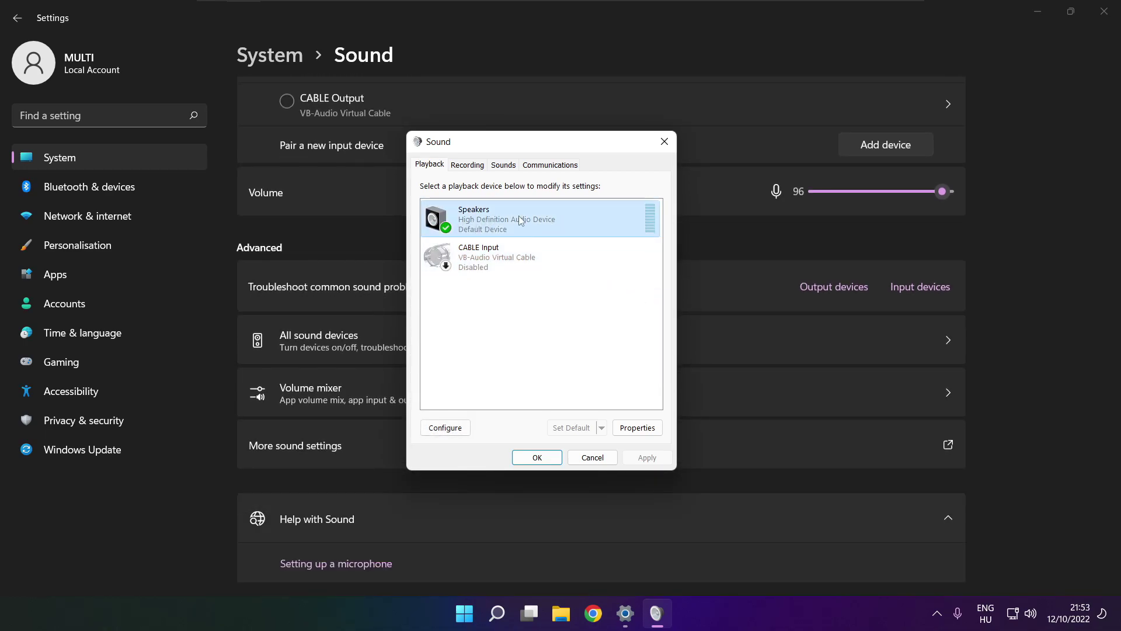
pyautogui.rightClick(543, 223)
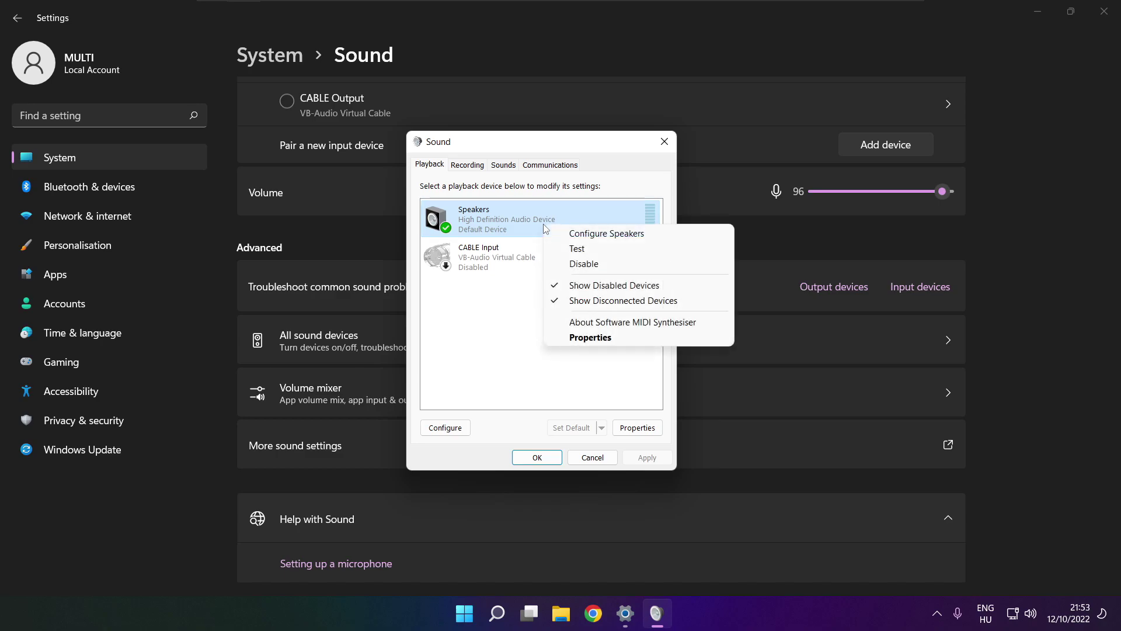
# Configure Speakers as 7.1 Surround, keeping the centre, subwoofer, side and rear speakers.
pyautogui.click(619, 234)
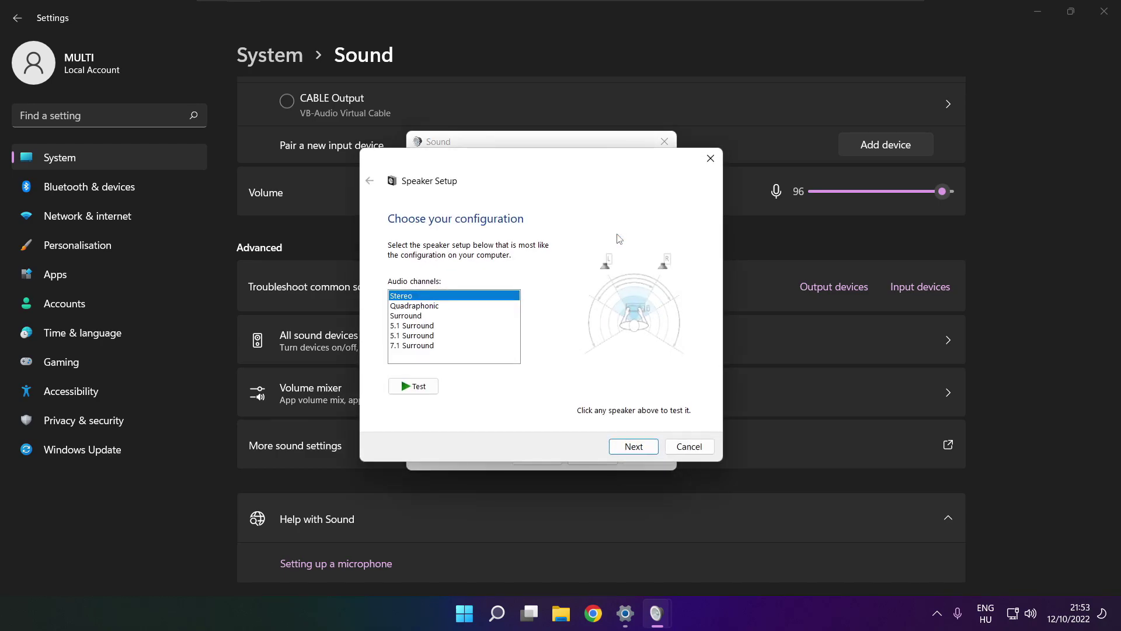
pyautogui.click(418, 345)
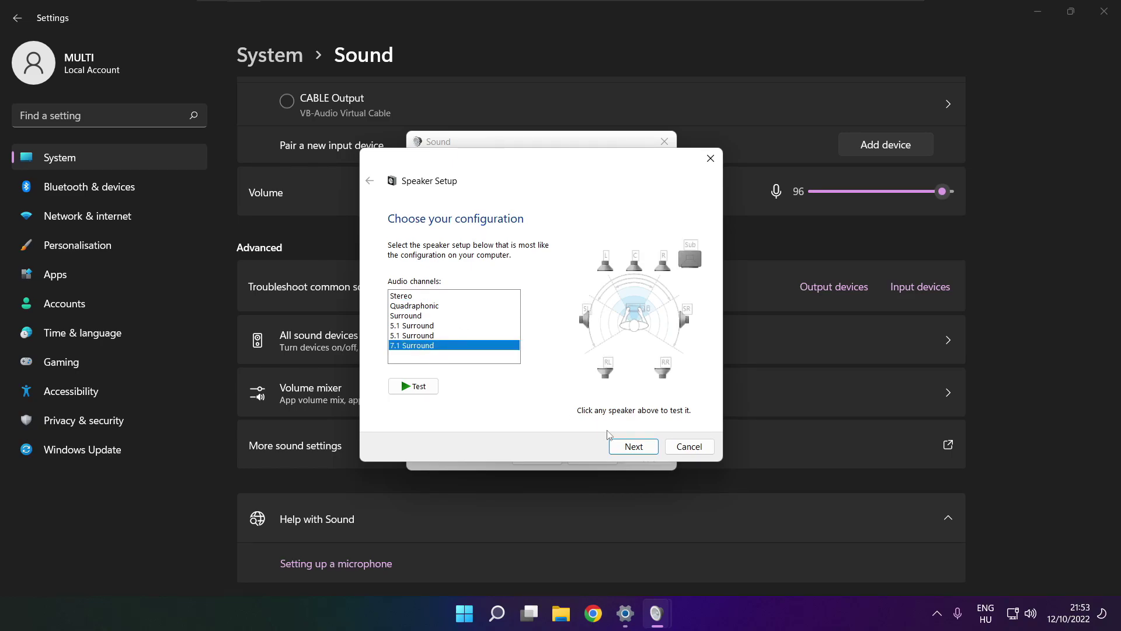
pyautogui.click(633, 447)
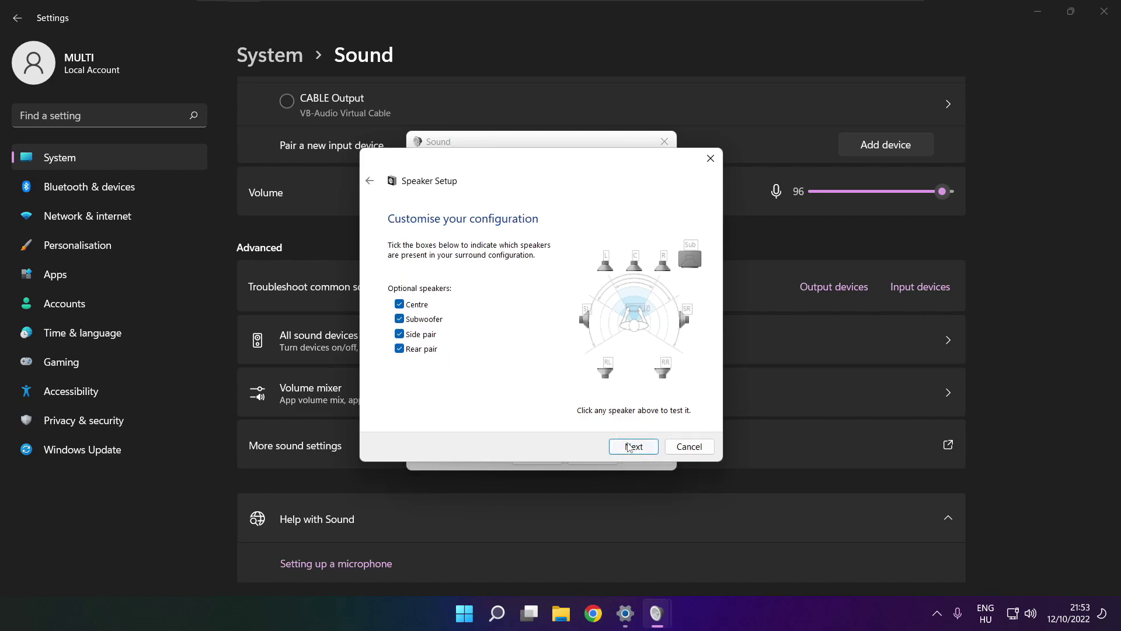
pyautogui.click(629, 446)
pyautogui.click(629, 448)
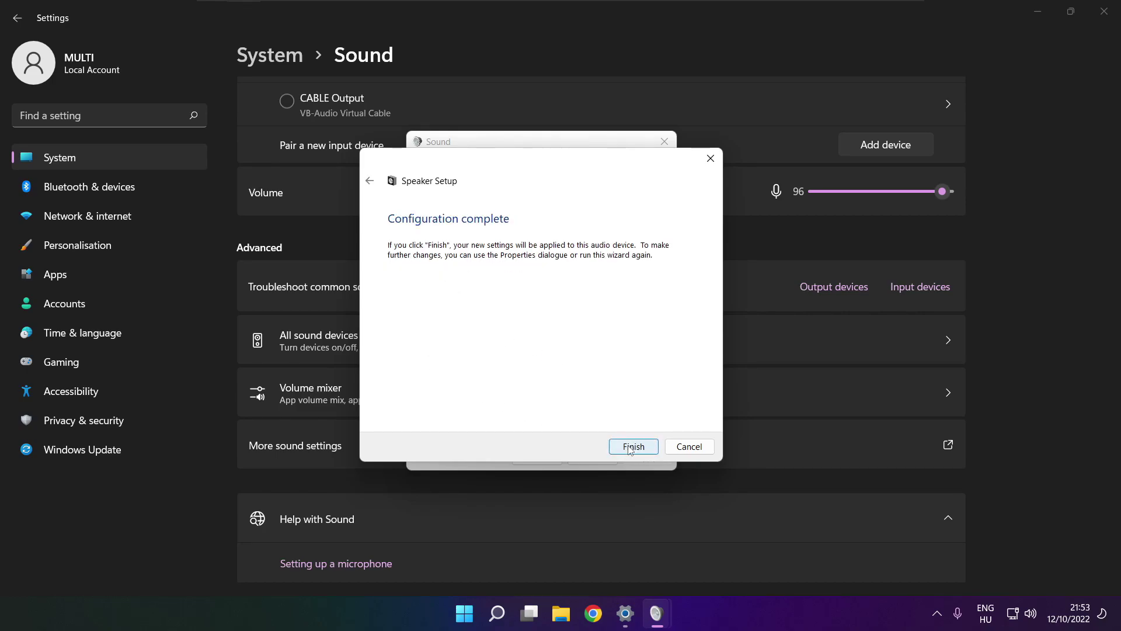
pyautogui.click(629, 447)
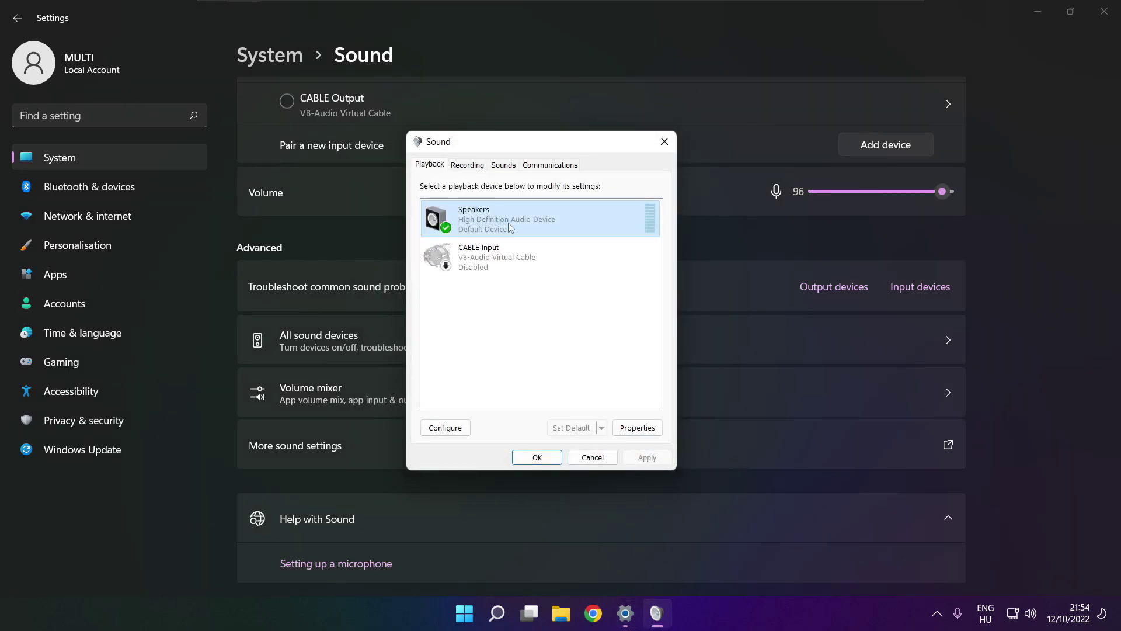
# Tick Disable all enhancements in Speakers Properties and apply the change.
pyautogui.click(637, 427)
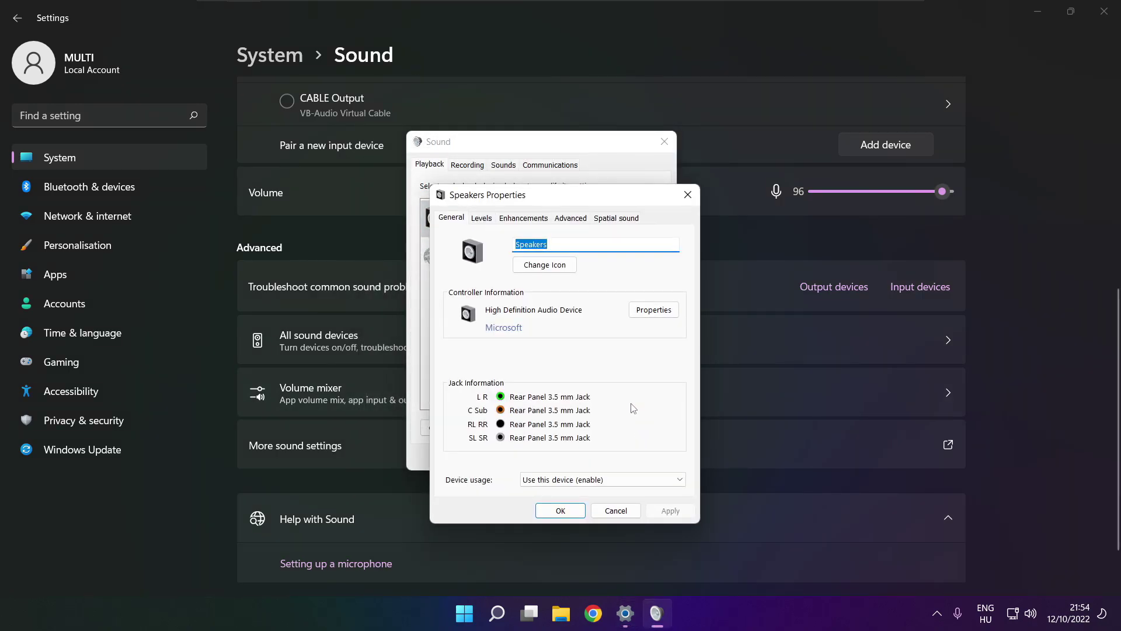
pyautogui.moveTo(529, 203); pyautogui.dragTo(507, 168)
pyautogui.click(460, 182)
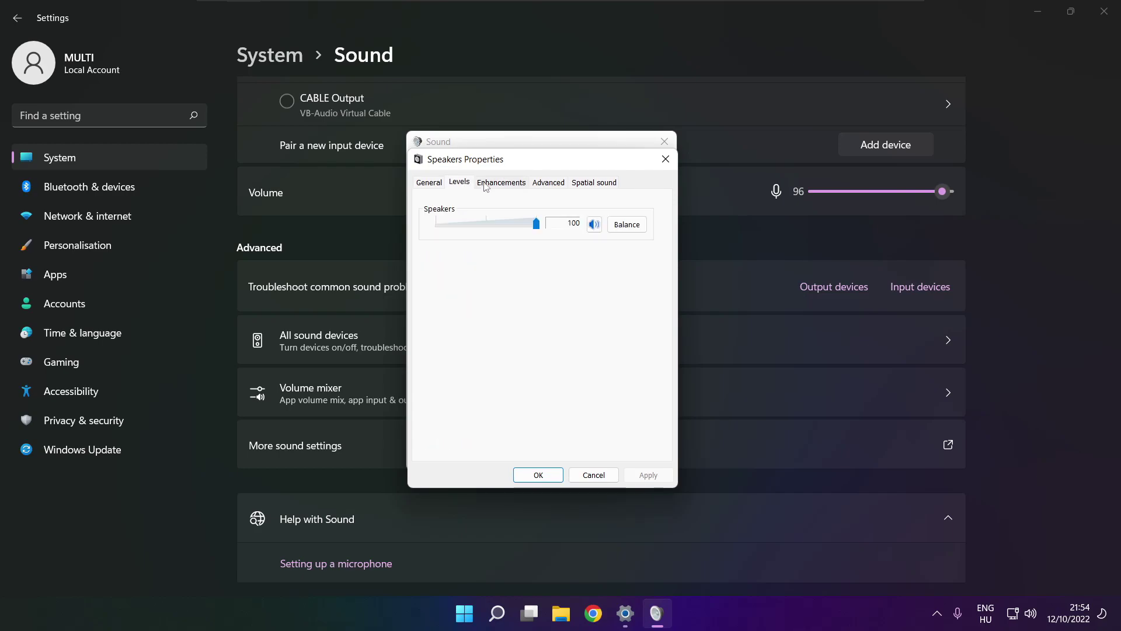
pyautogui.click(490, 183)
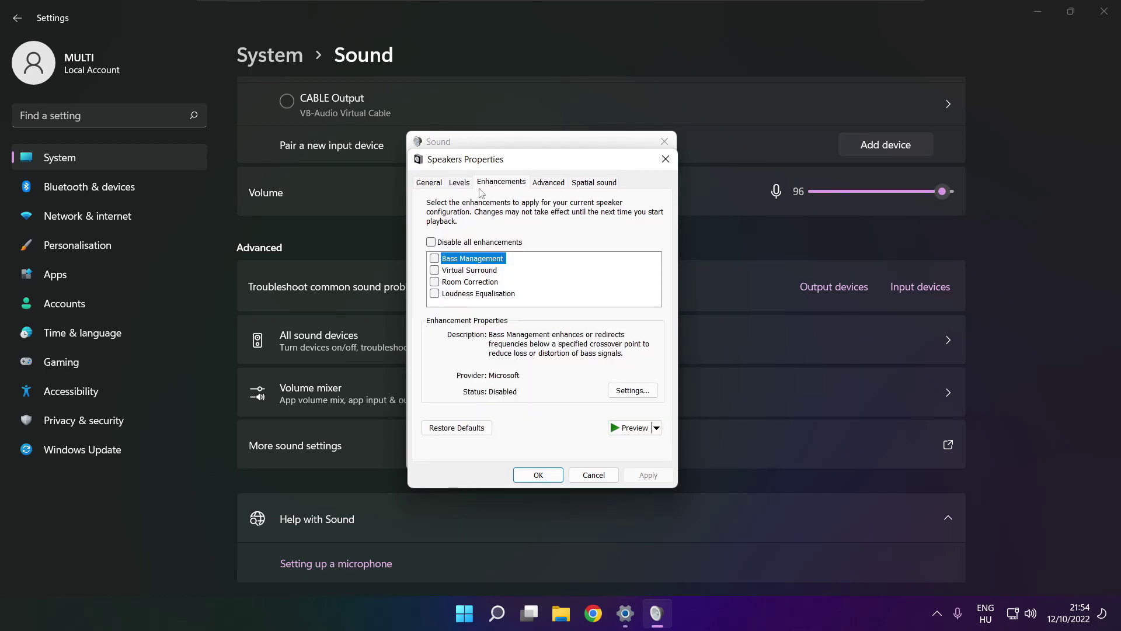
pyautogui.click(431, 241)
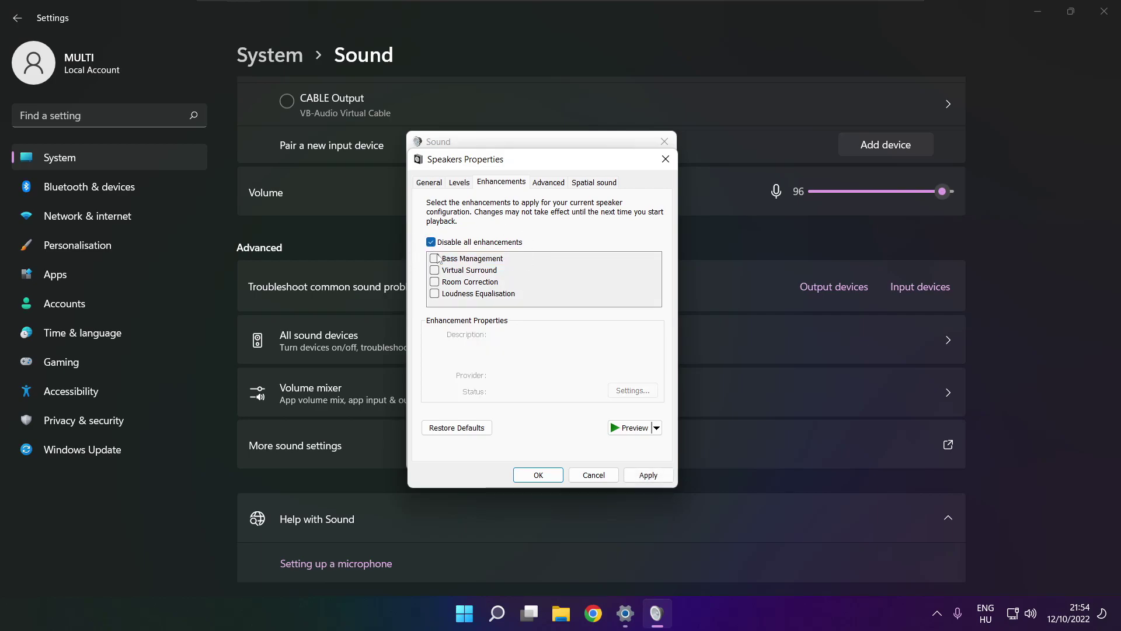
pyautogui.click(657, 480)
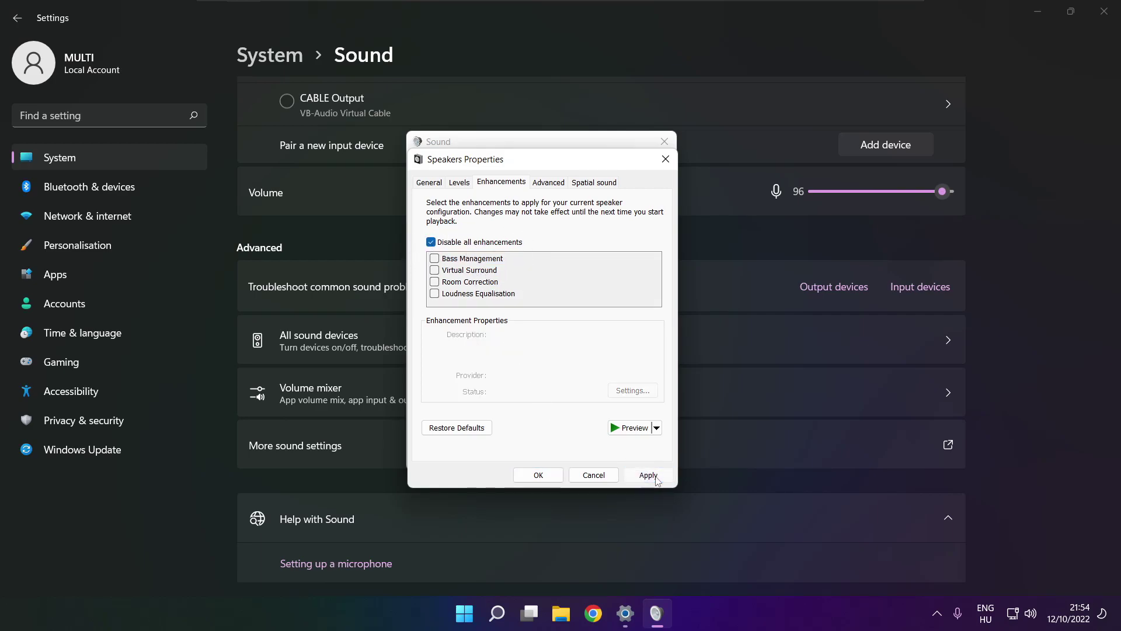
# Keep the Speakers default format at 16 bit, 48000 Hz (DVD Quality) on the Advanced tab.
pyautogui.click(546, 183)
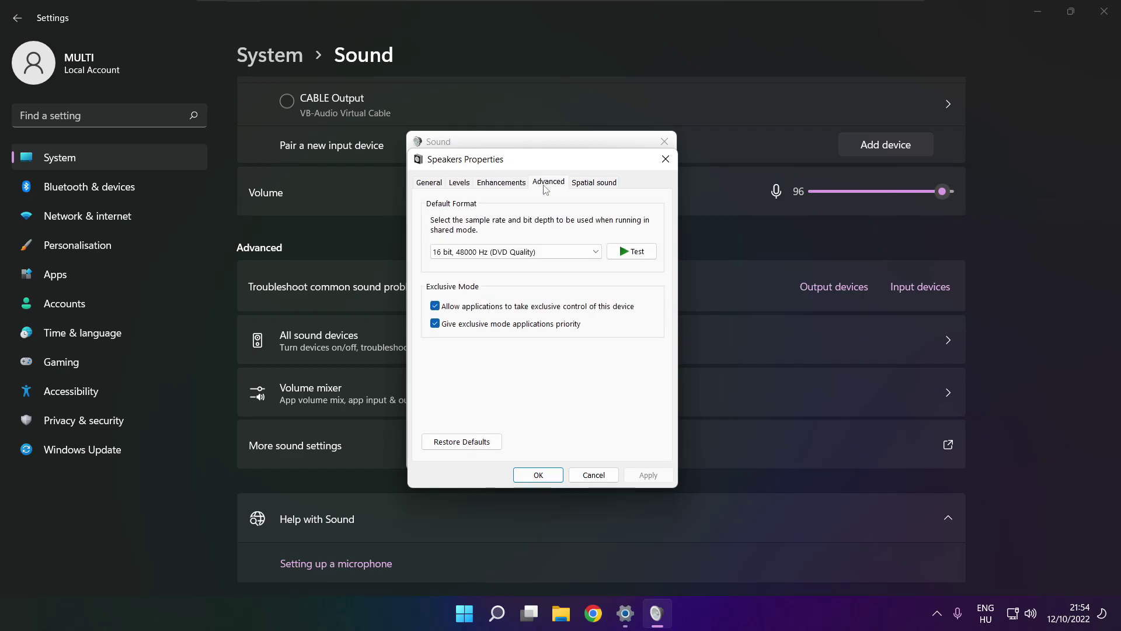
pyautogui.click(595, 255)
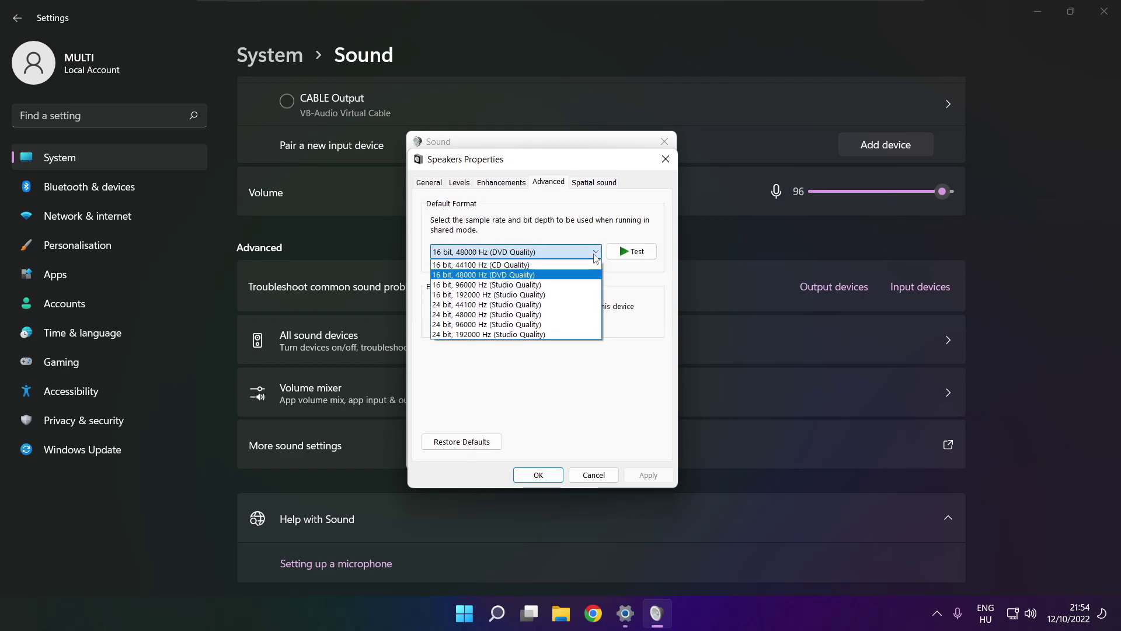
pyautogui.click(578, 279)
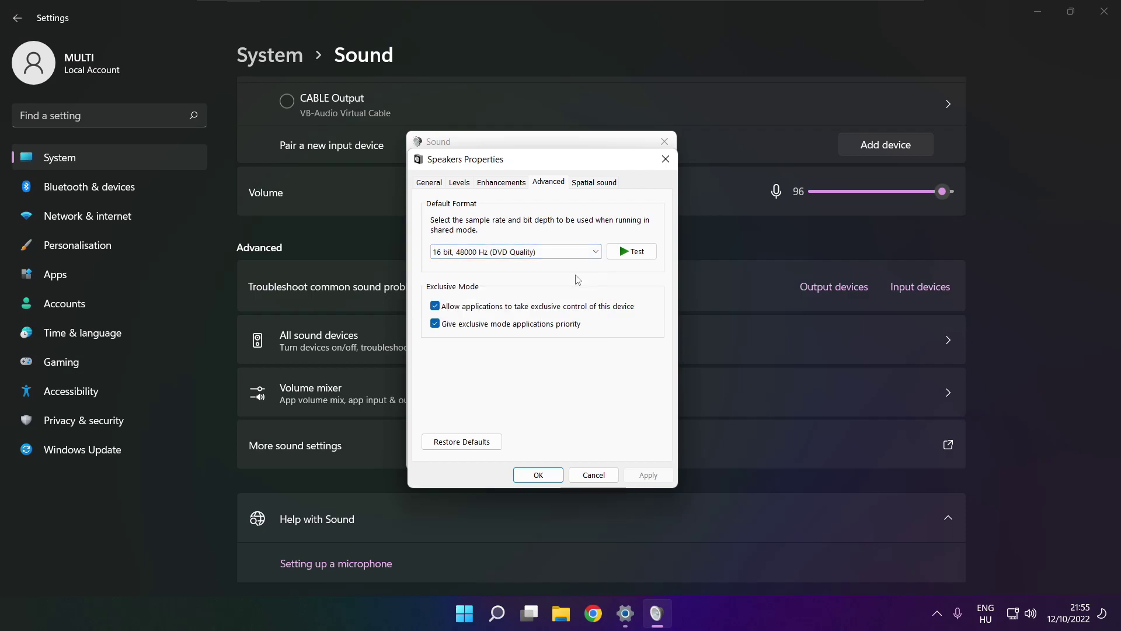
# Close Speakers Properties, the Sound window and Settings, then bring up Start's restart options.
pyautogui.click(538, 474)
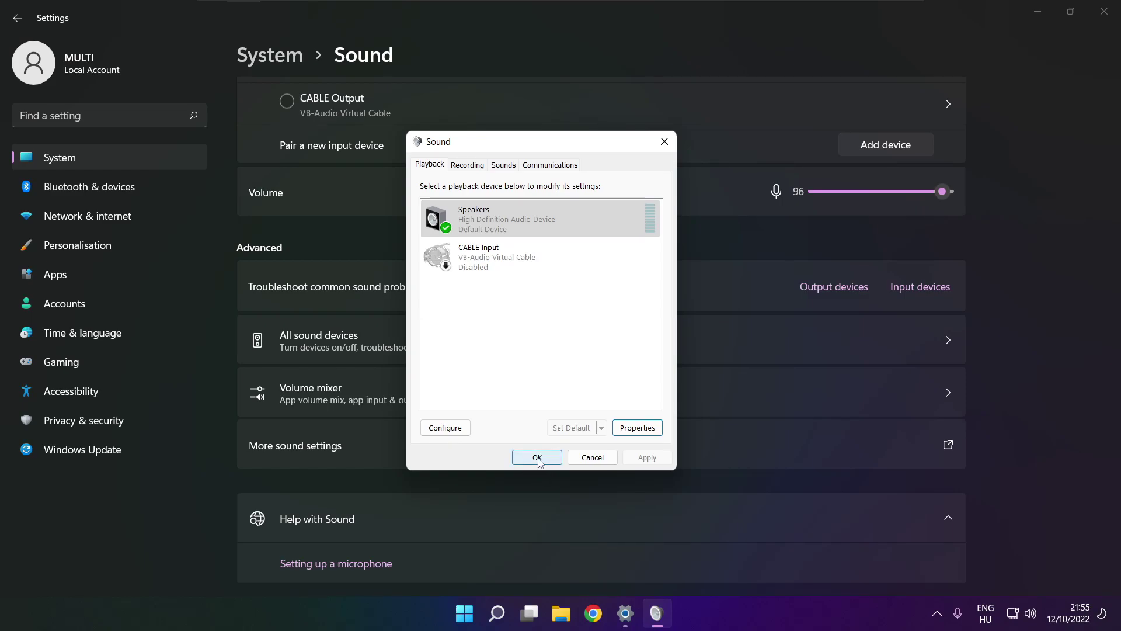
pyautogui.click(537, 458)
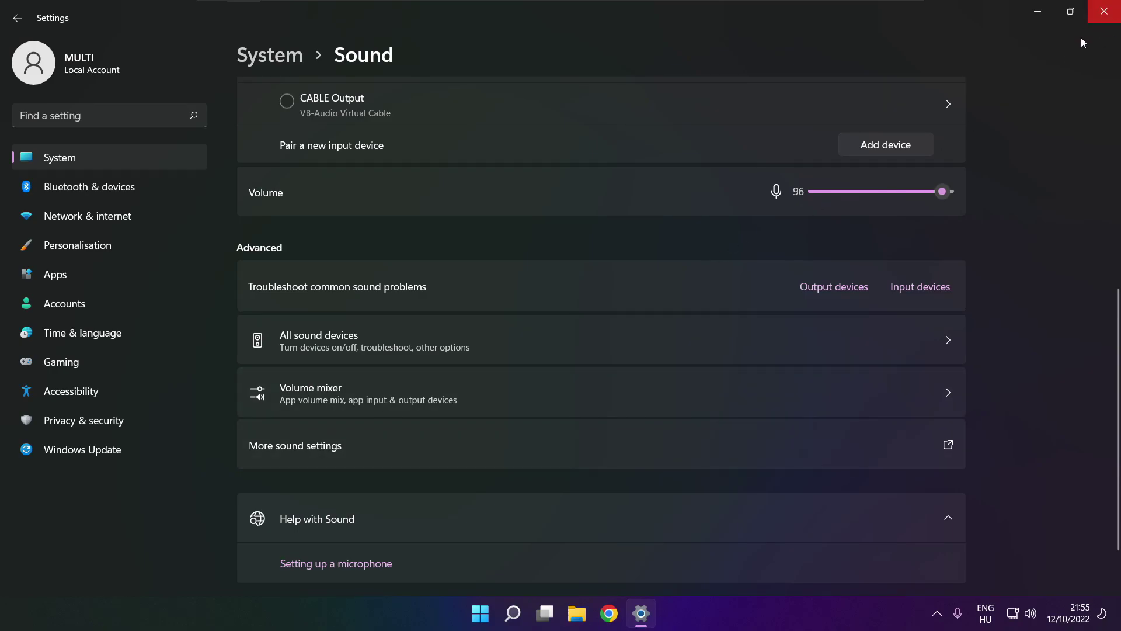
pyautogui.click(1104, 11)
pyautogui.click(495, 613)
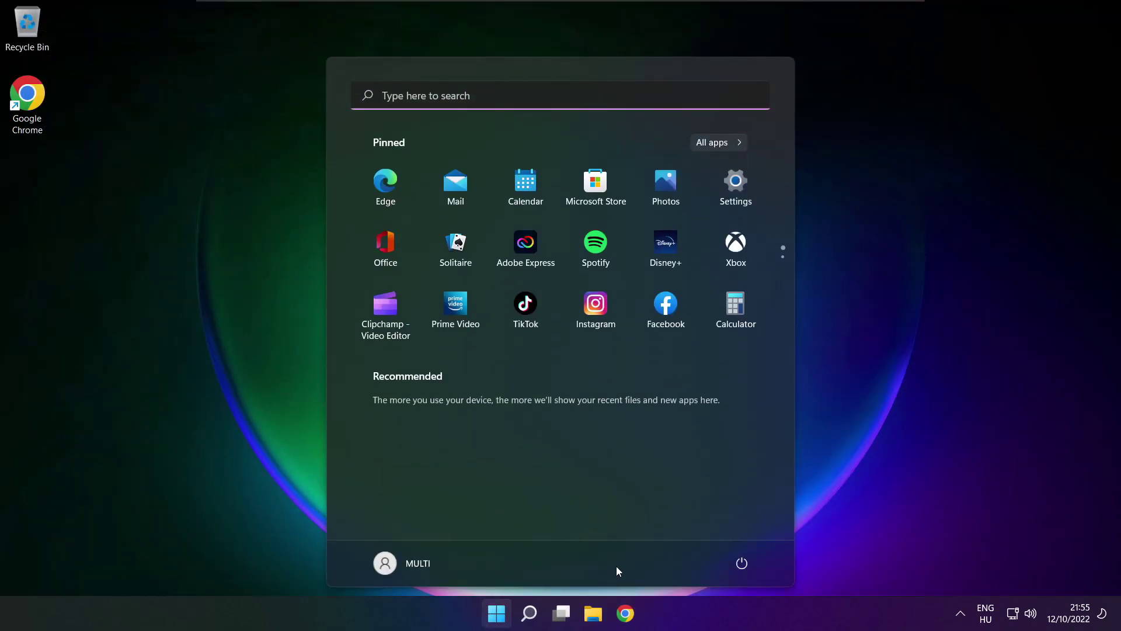
pyautogui.click(740, 564)
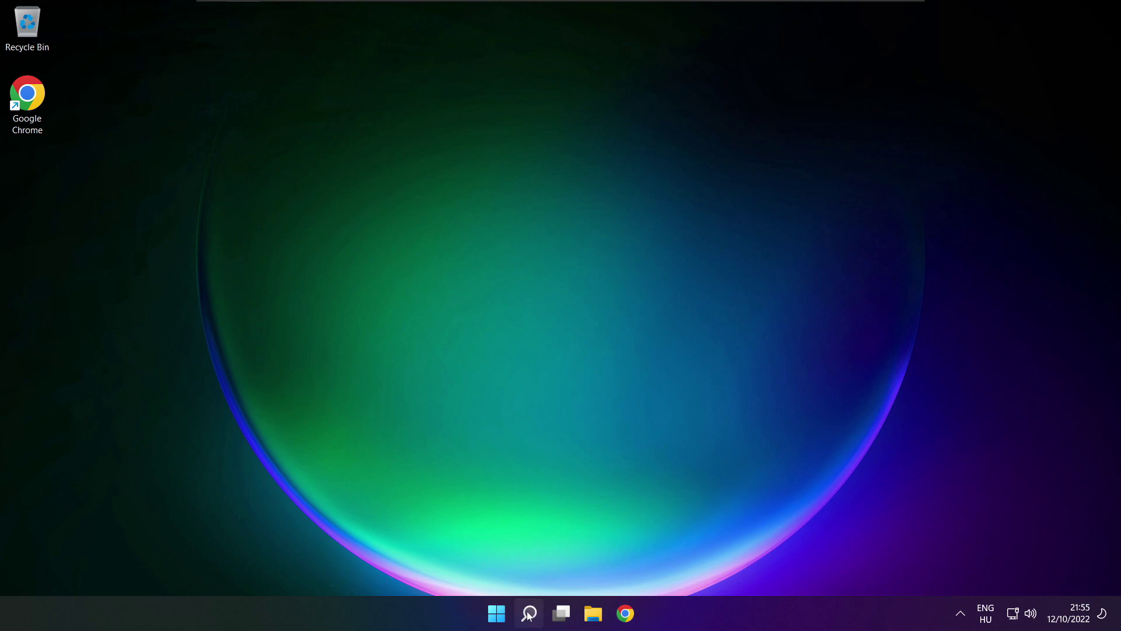
# Search for 'device manager' and open Device Manager from the results.
pyautogui.click(528, 613)
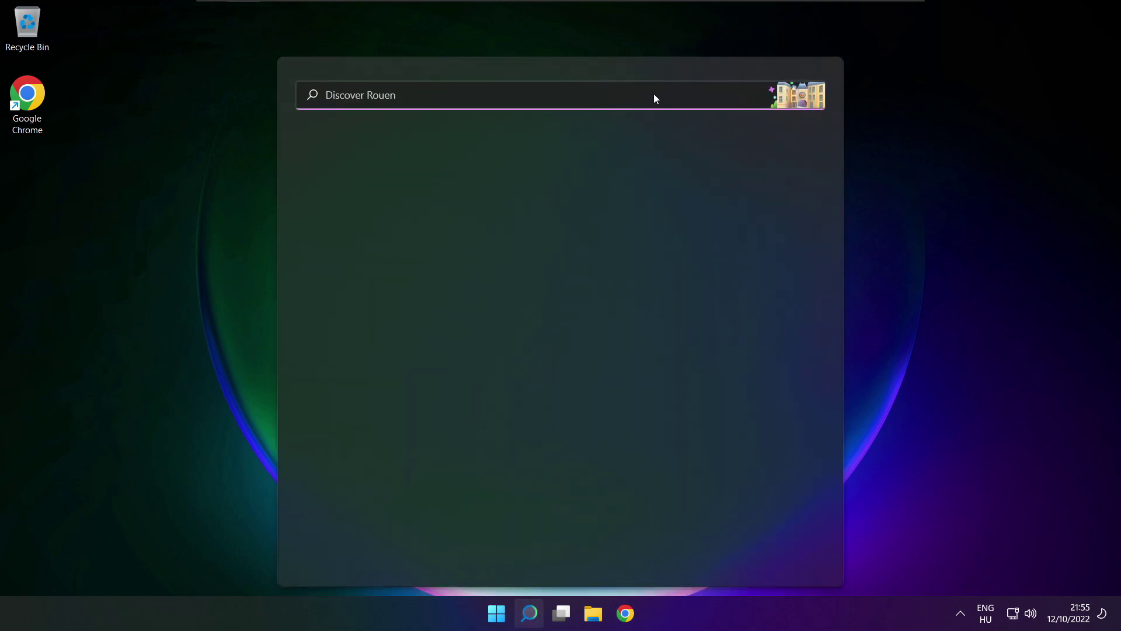
pyautogui.write('devi')
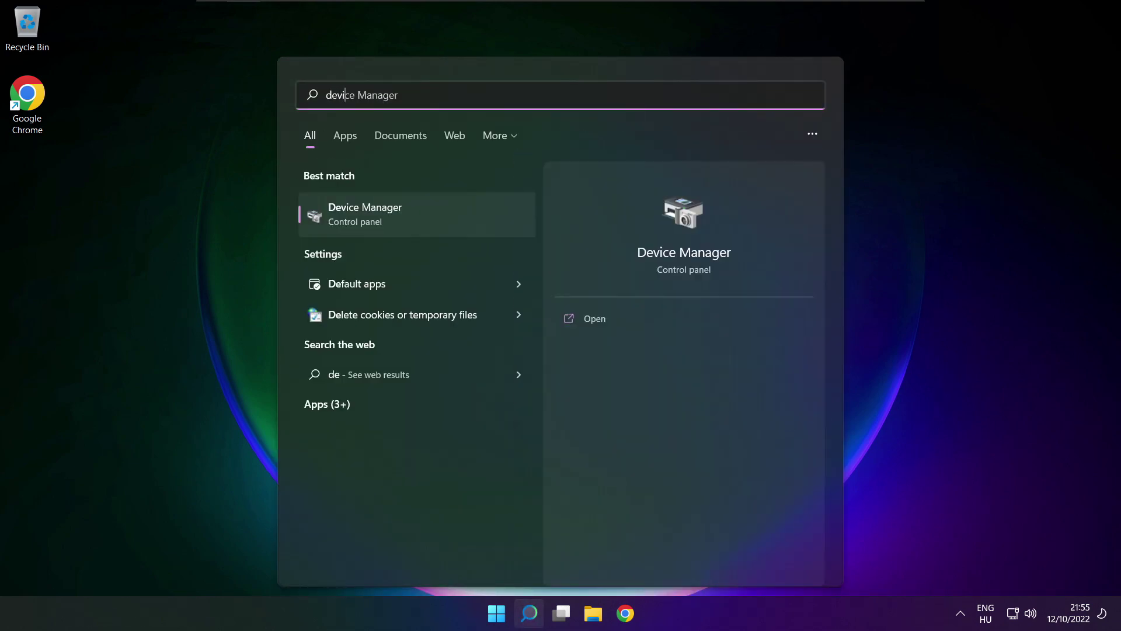
pyautogui.write('ce manager')
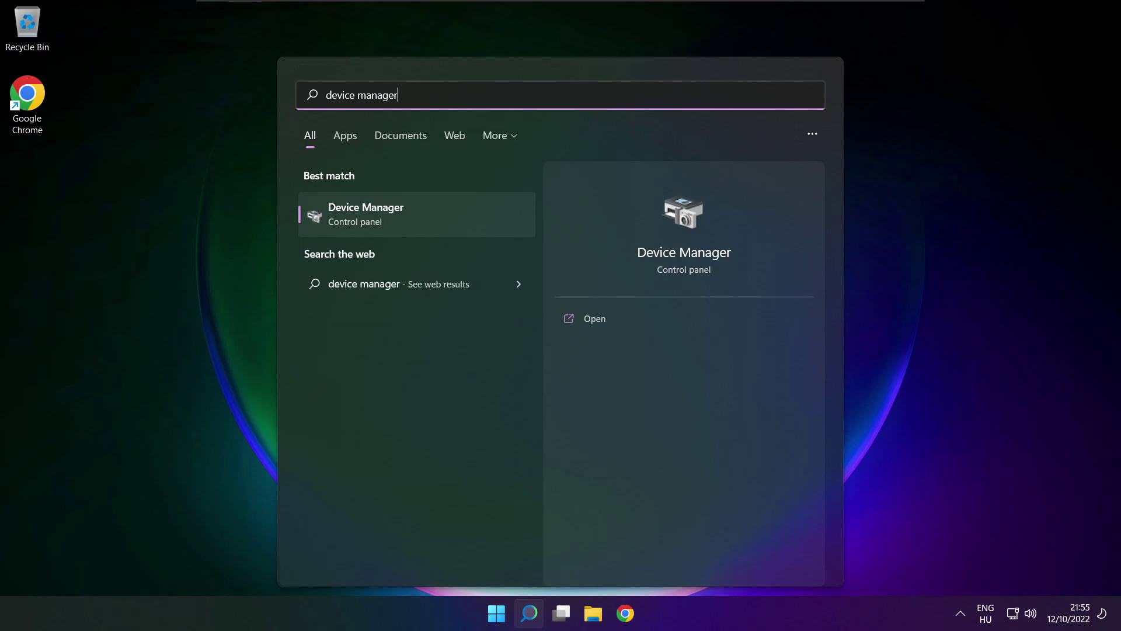
pyautogui.click(432, 214)
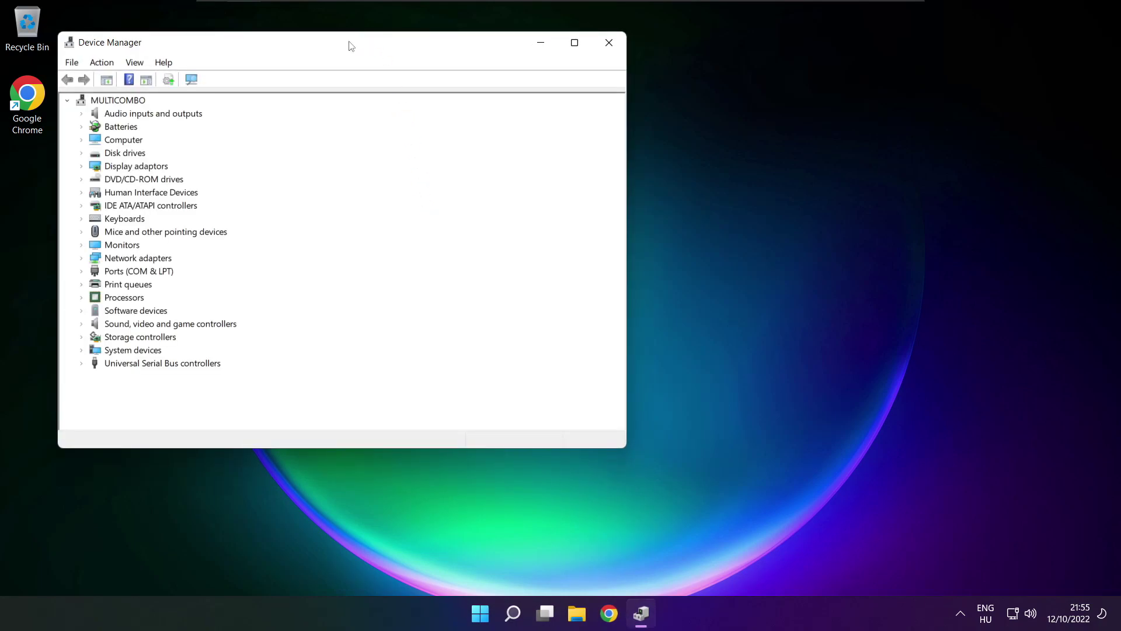
# Expand Sound, video and game controllers and bring up the High Definition Audio Device's actions.
pyautogui.moveTo(350, 46); pyautogui.dragTo(586, 104)
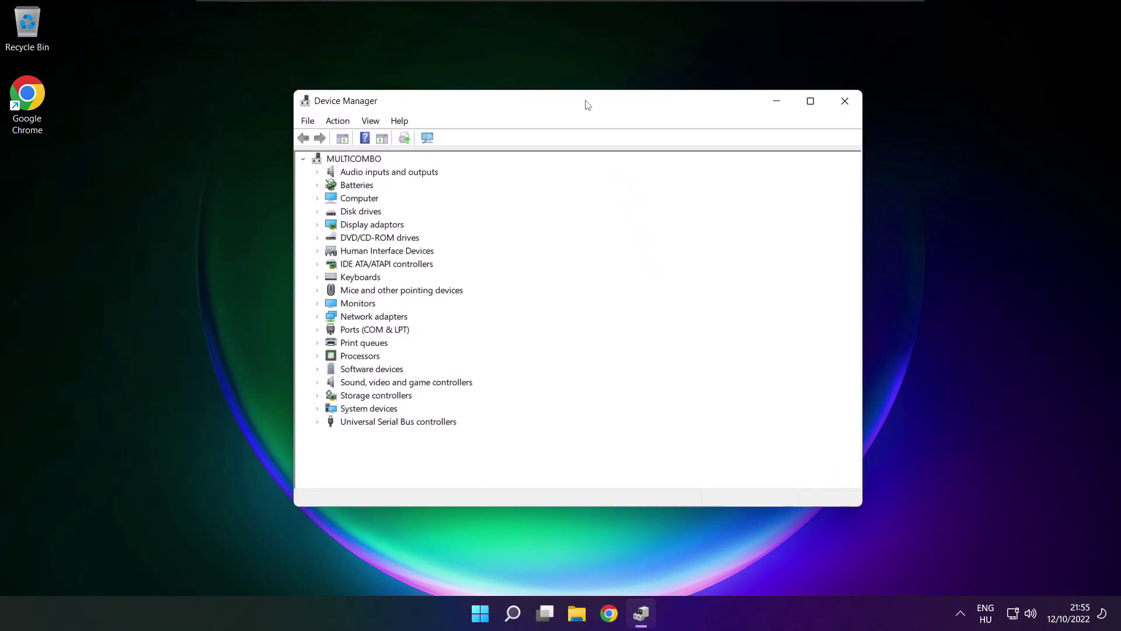
pyautogui.click(325, 383)
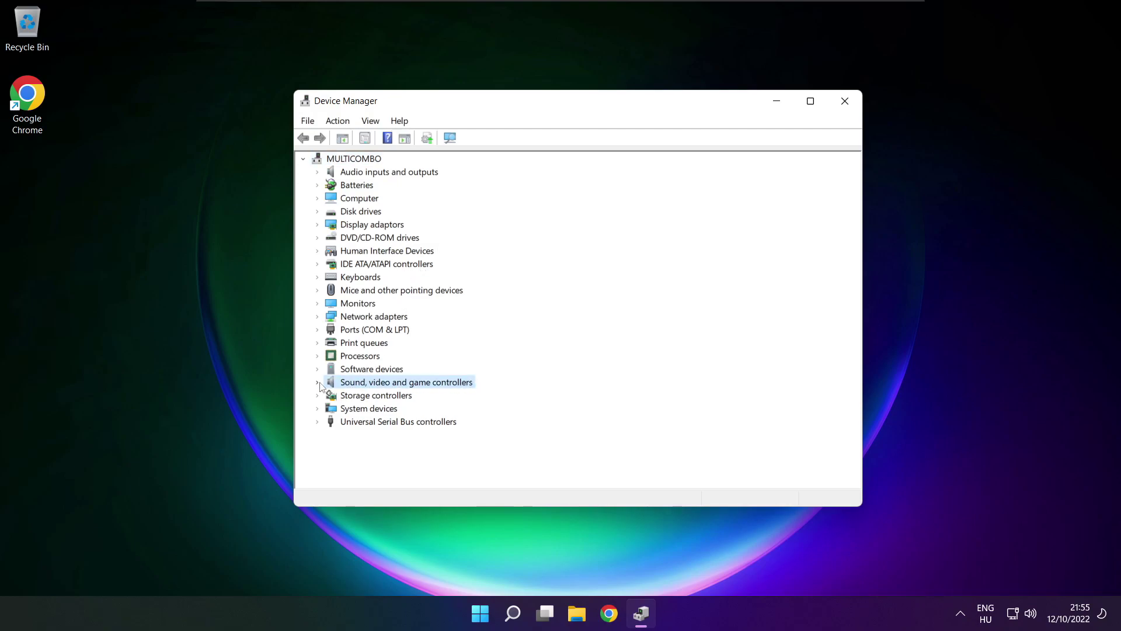
pyautogui.click(318, 382)
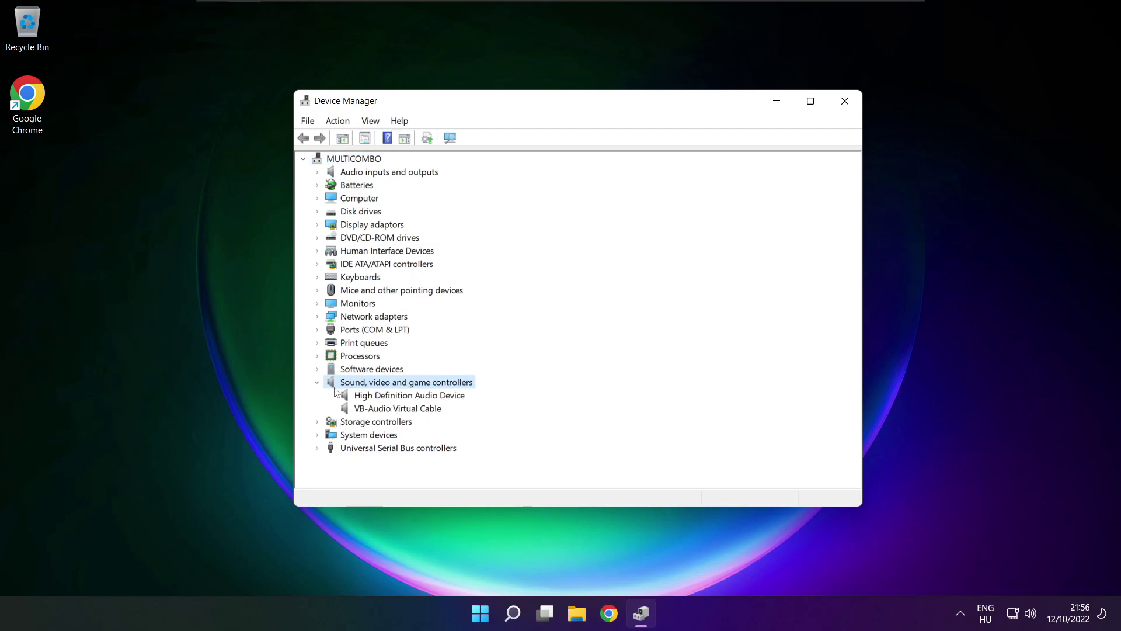
pyautogui.click(344, 396)
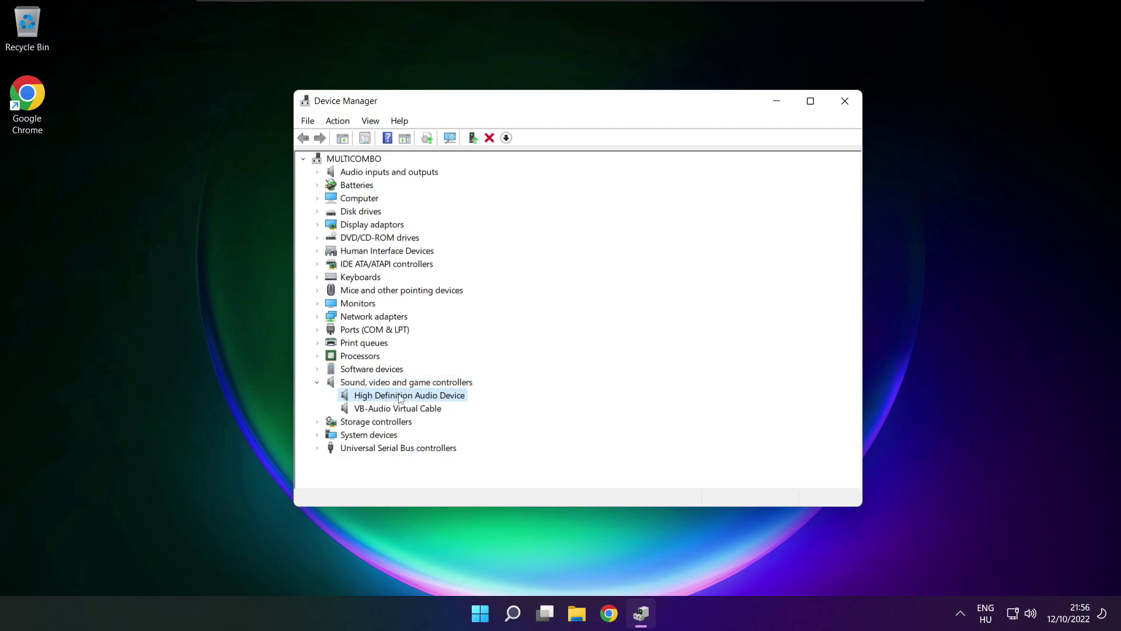
pyautogui.rightClick(398, 396)
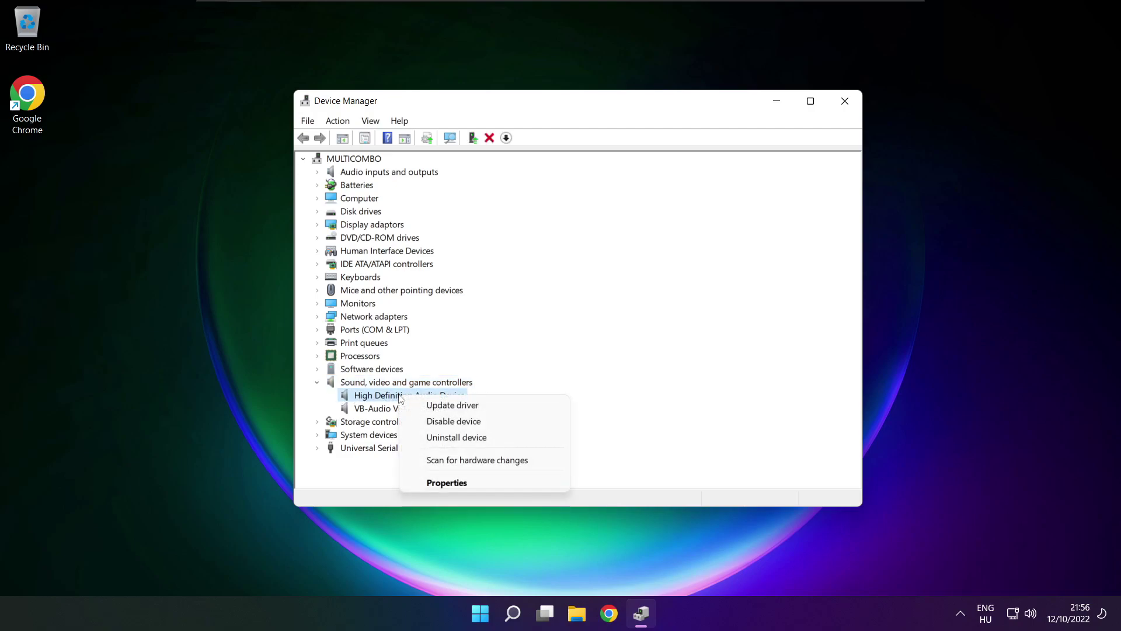
# Reinstall the High Definition Audio Device driver from the computer's available drivers, accepting the warning.
pyautogui.click(505, 409)
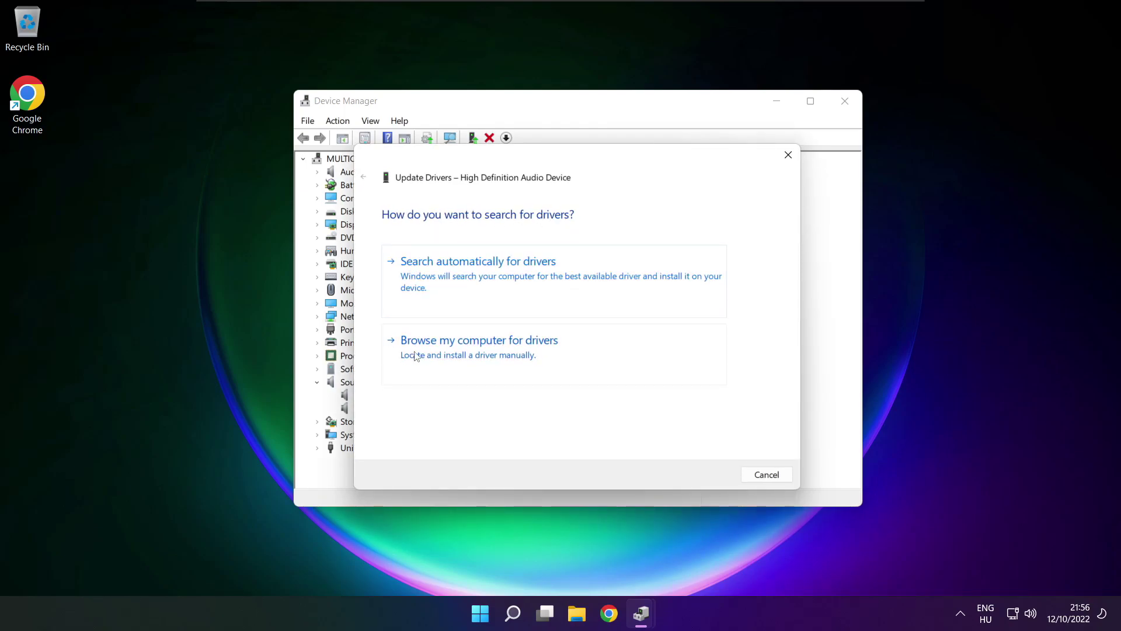
pyautogui.click(506, 355)
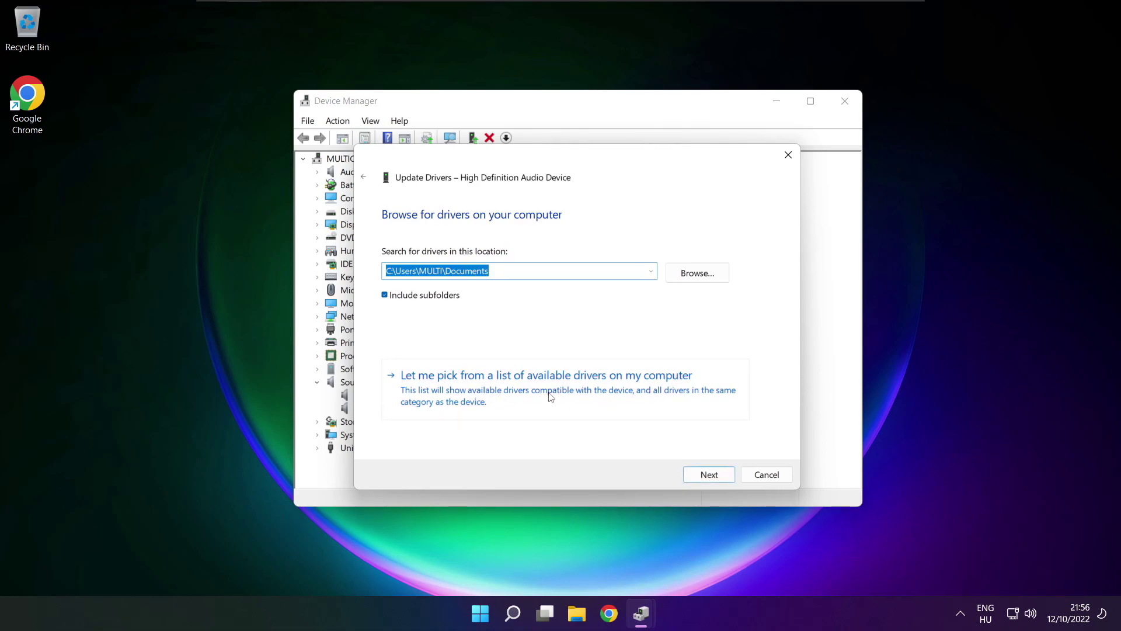
pyautogui.click(551, 398)
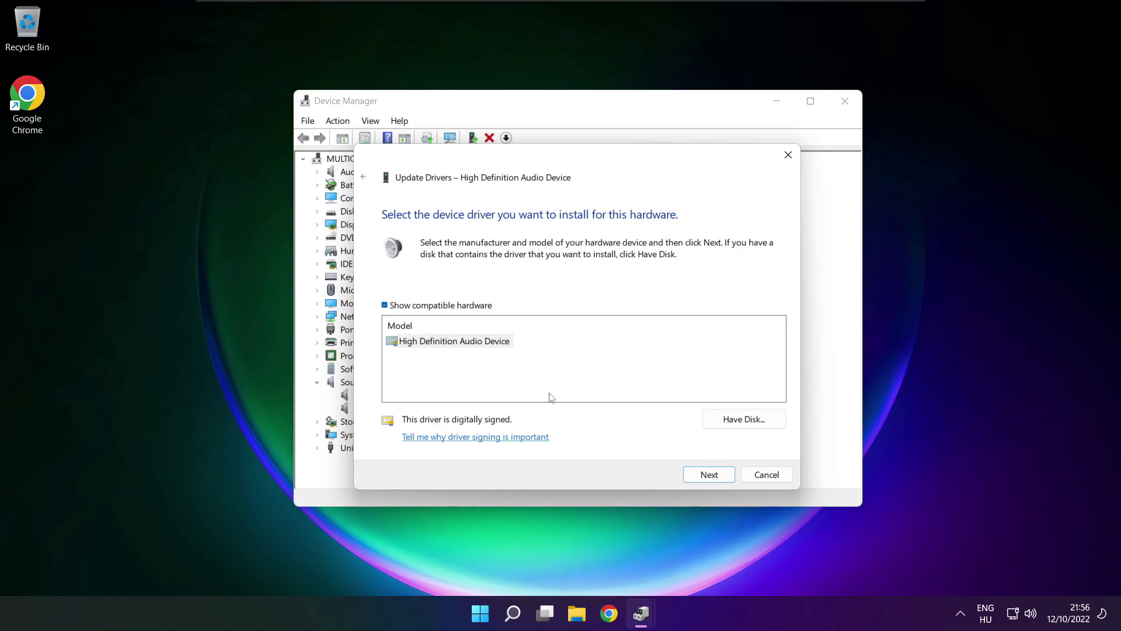
pyautogui.click(439, 347)
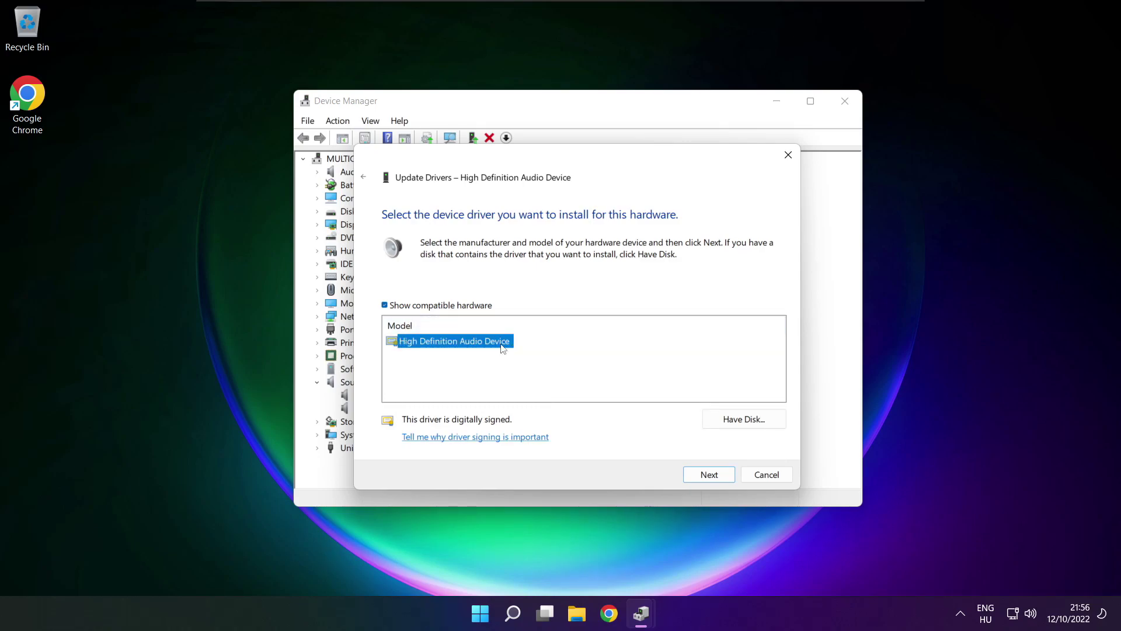
pyautogui.click(708, 474)
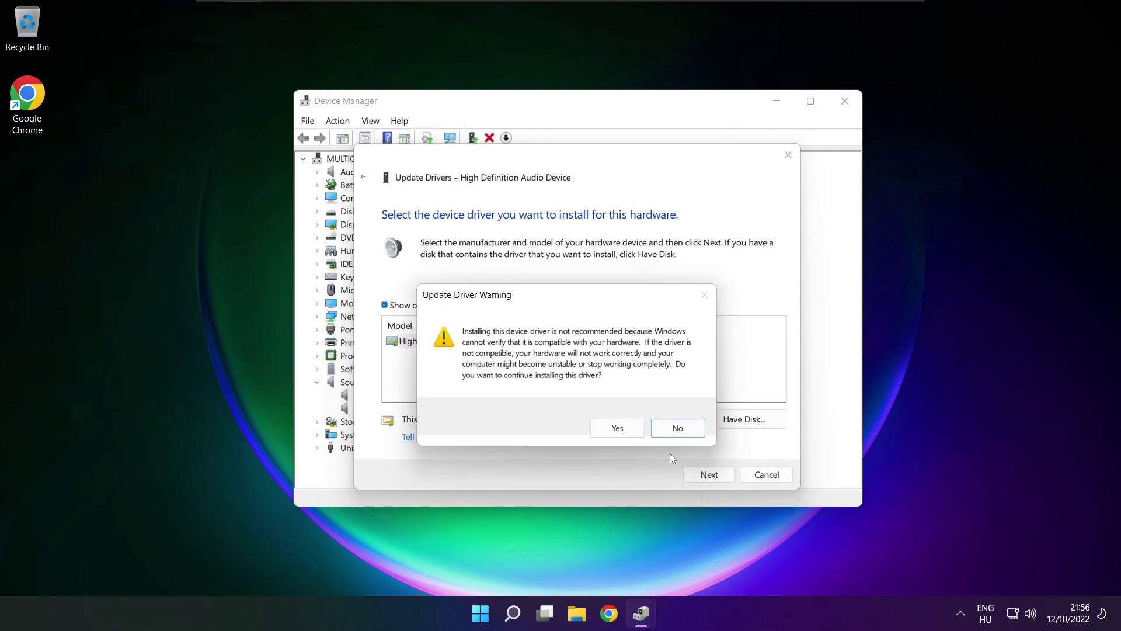
pyautogui.click(620, 429)
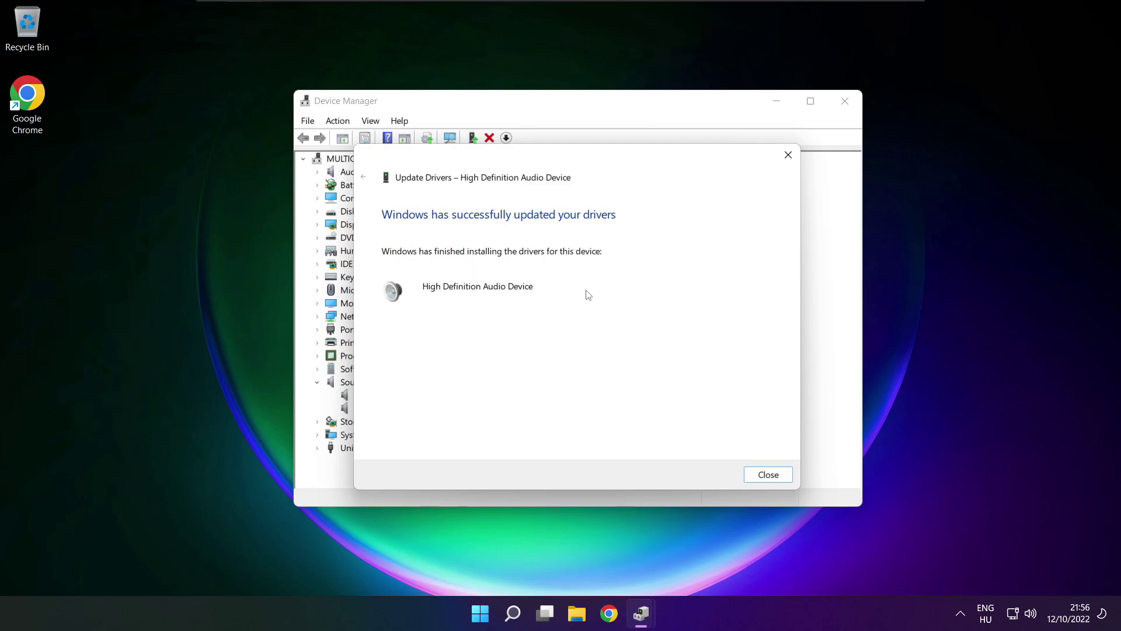
pyautogui.click(774, 477)
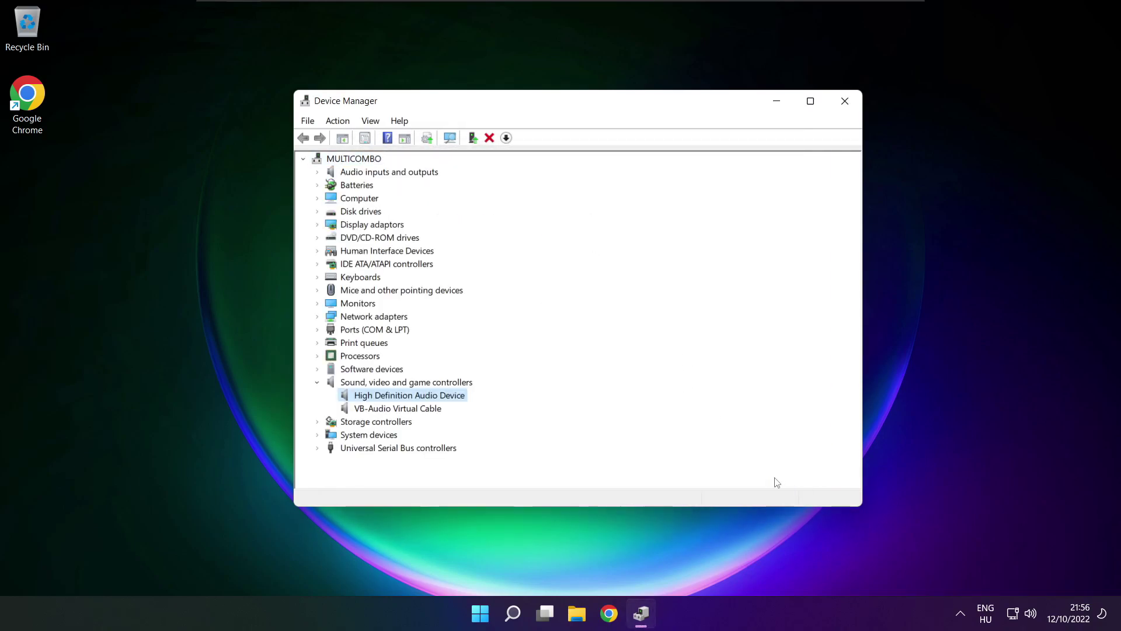
# Close Device Manager and restart the PC from the Start menu's power options.
pyautogui.click(846, 103)
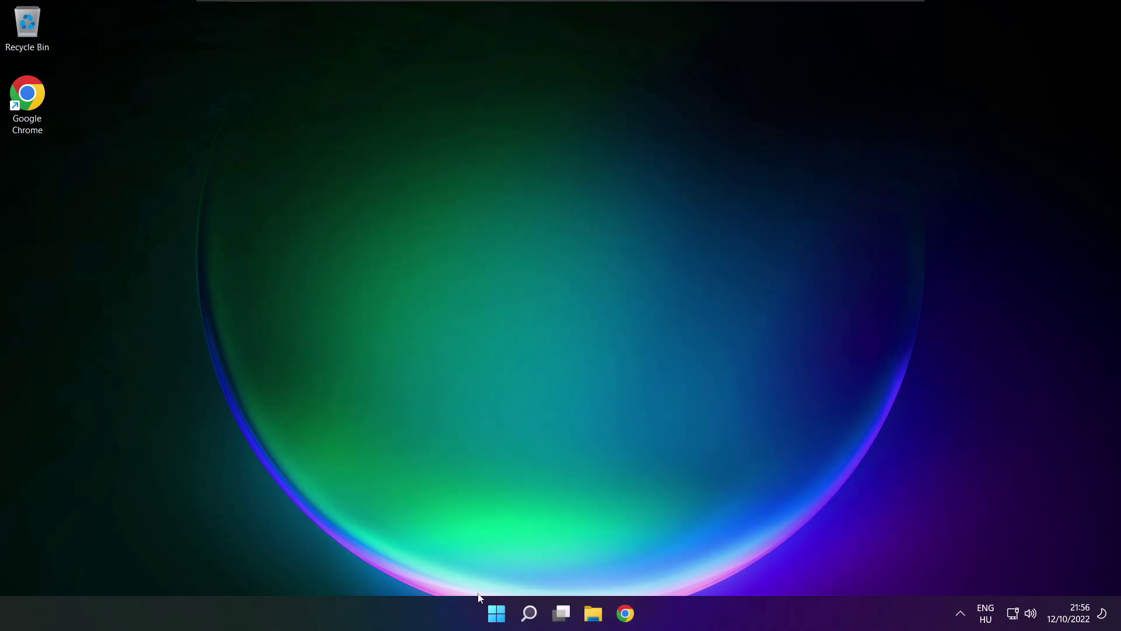
pyautogui.click(496, 613)
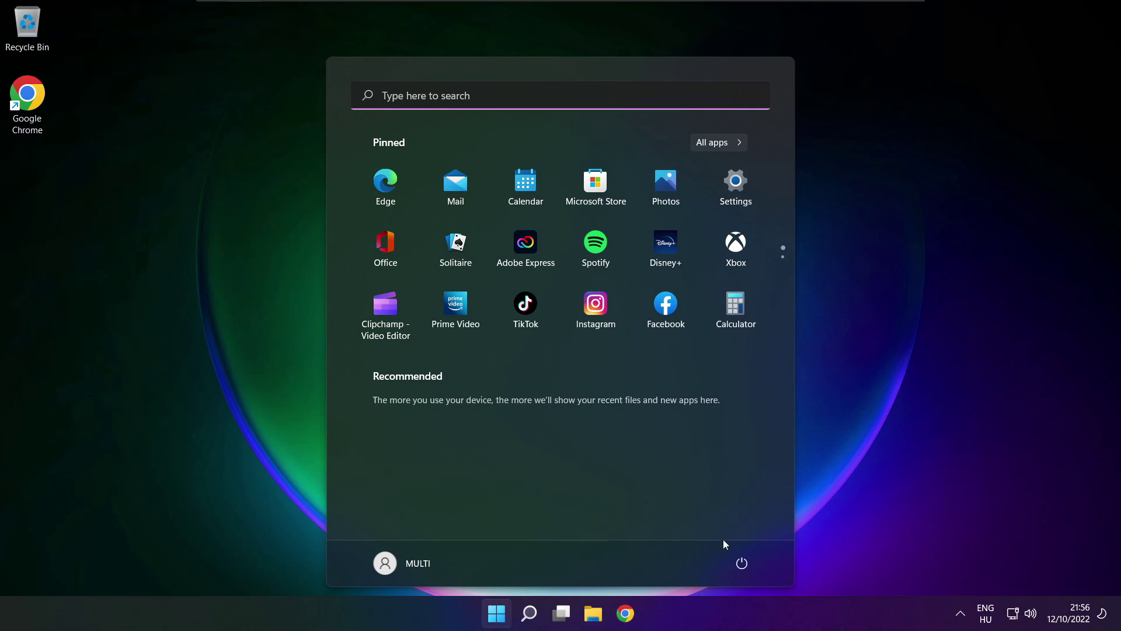
pyautogui.click(742, 563)
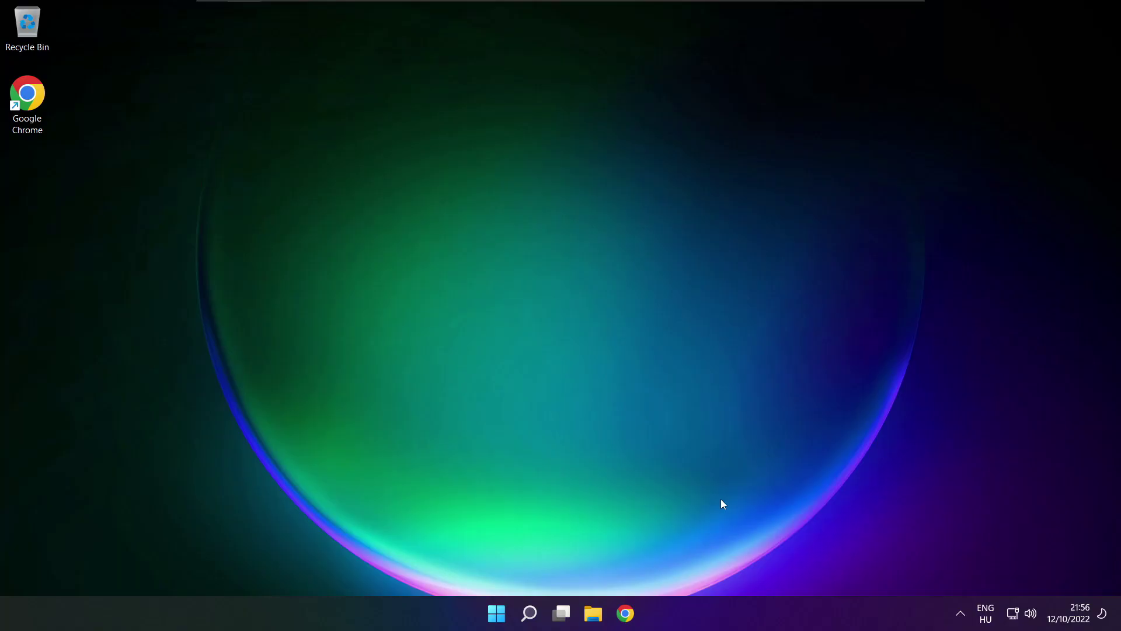
# Open Sound settings from the speaker tray icon and scroll down to the Advanced troubleshooting options.
pyautogui.rightClick(1031, 616)
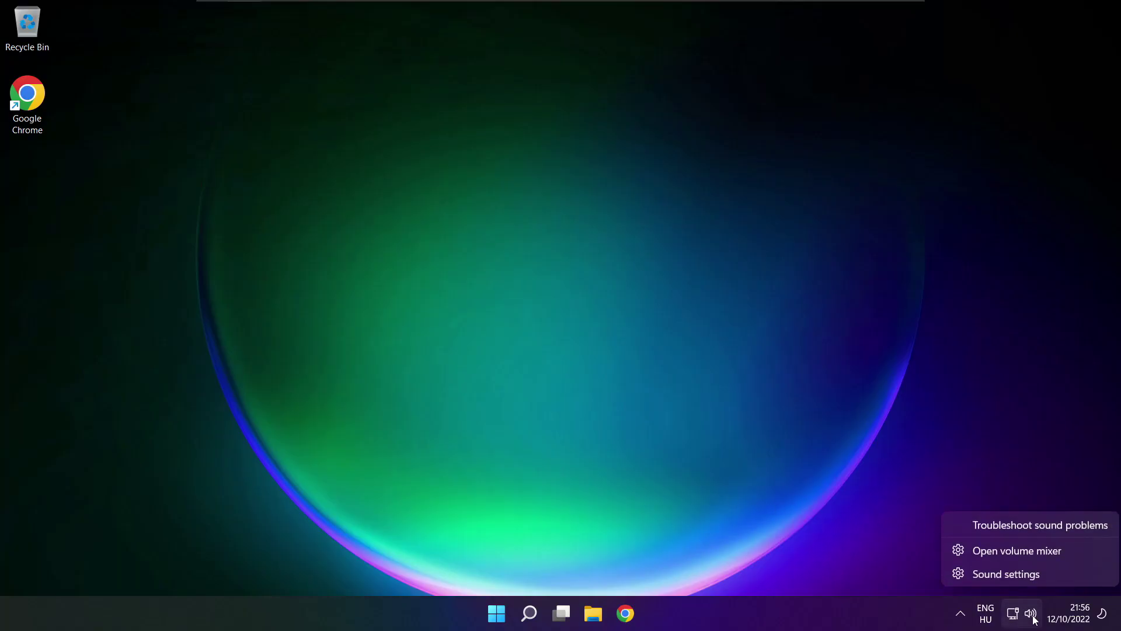
pyautogui.click(1048, 574)
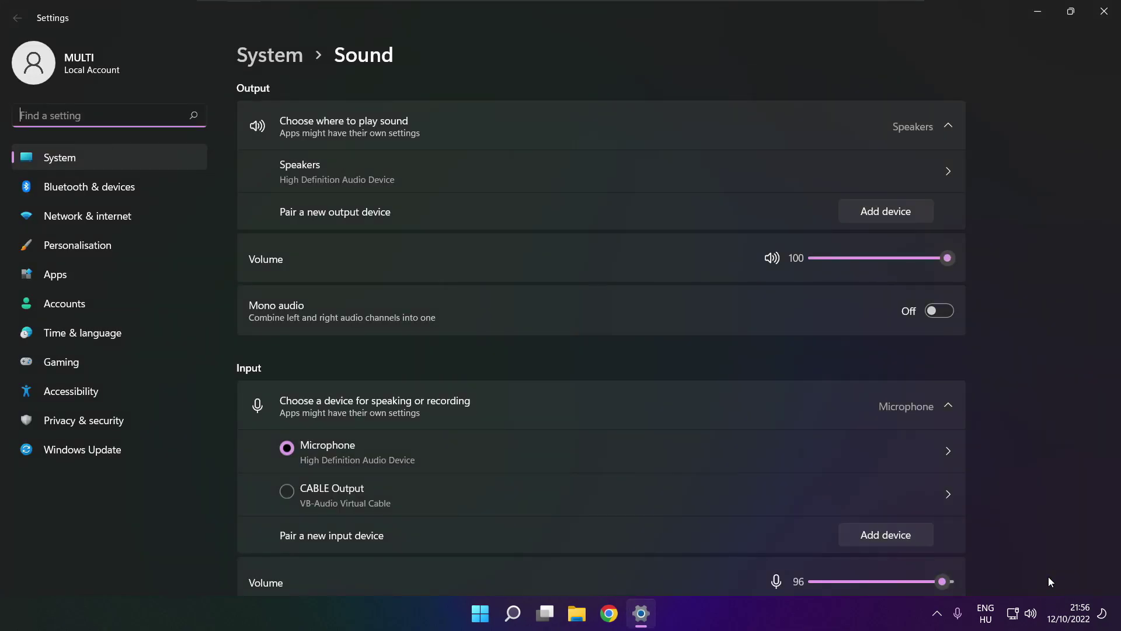
pyautogui.scroll(-5, 601, 337)
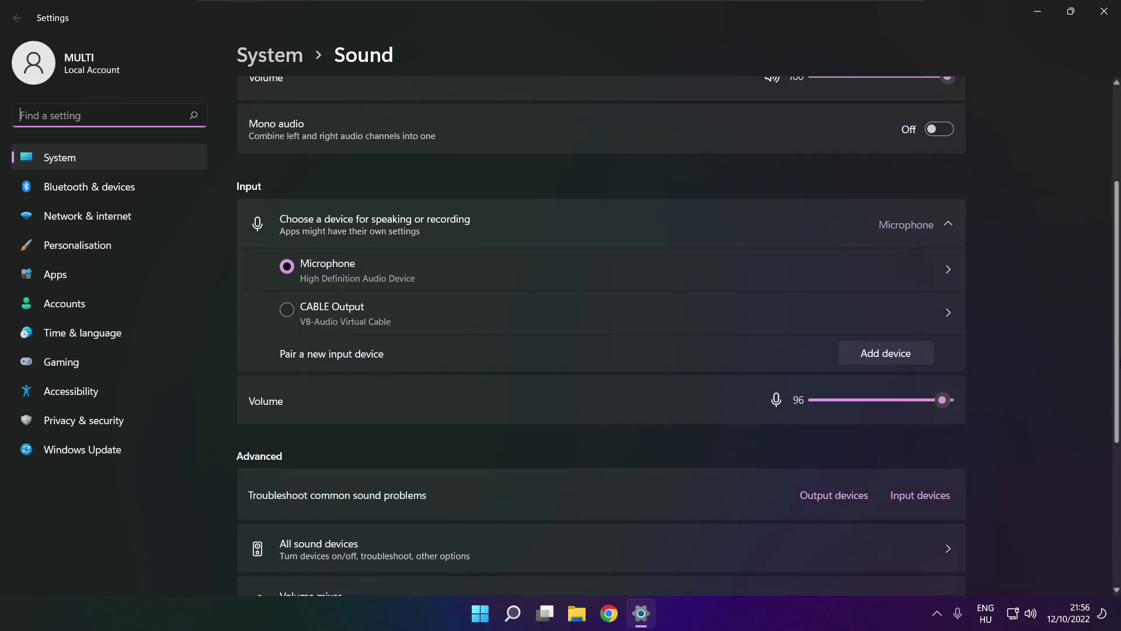
pyautogui.scroll(-1, 601, 337)
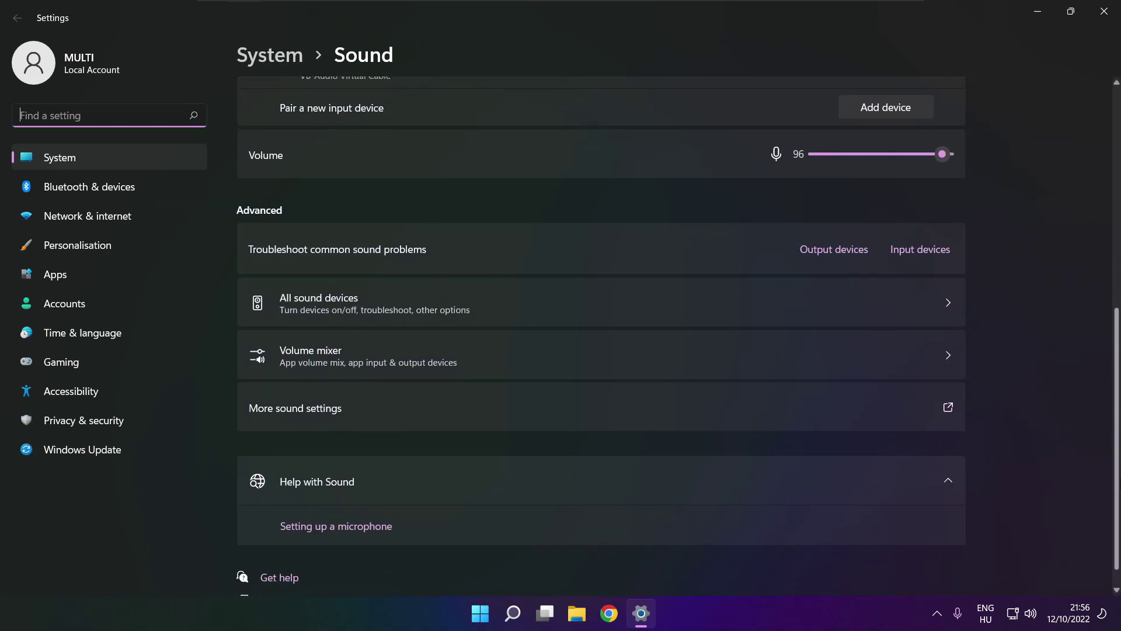
pyautogui.scroll(-1, 601, 337)
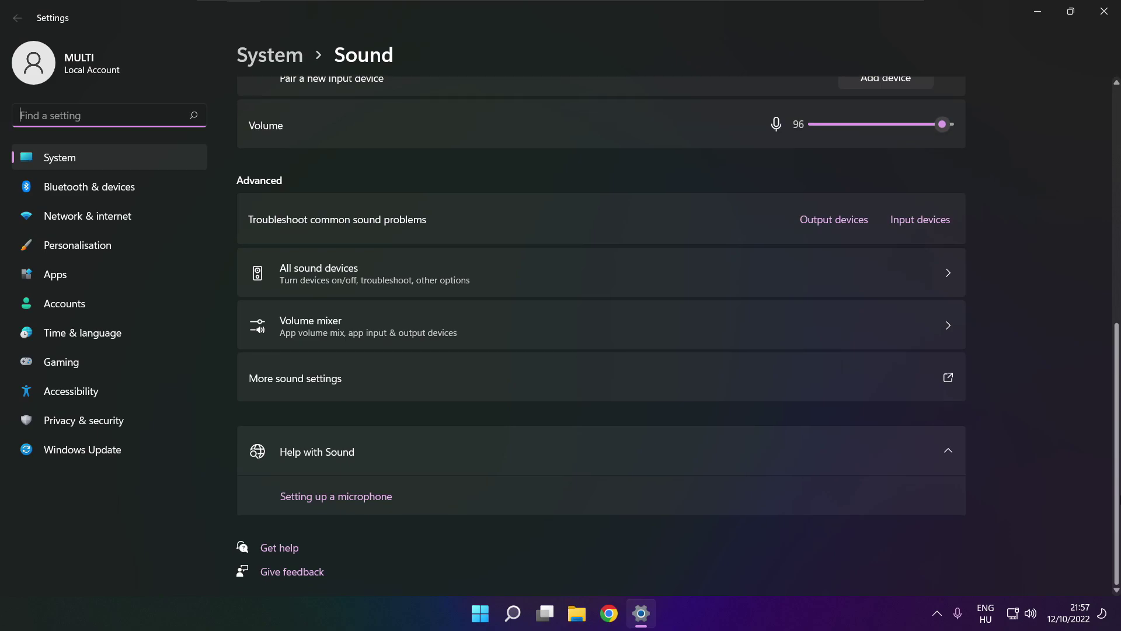
# Start the Output devices troubleshooter under Troubleshoot common sound problems.
pyautogui.click(839, 226)
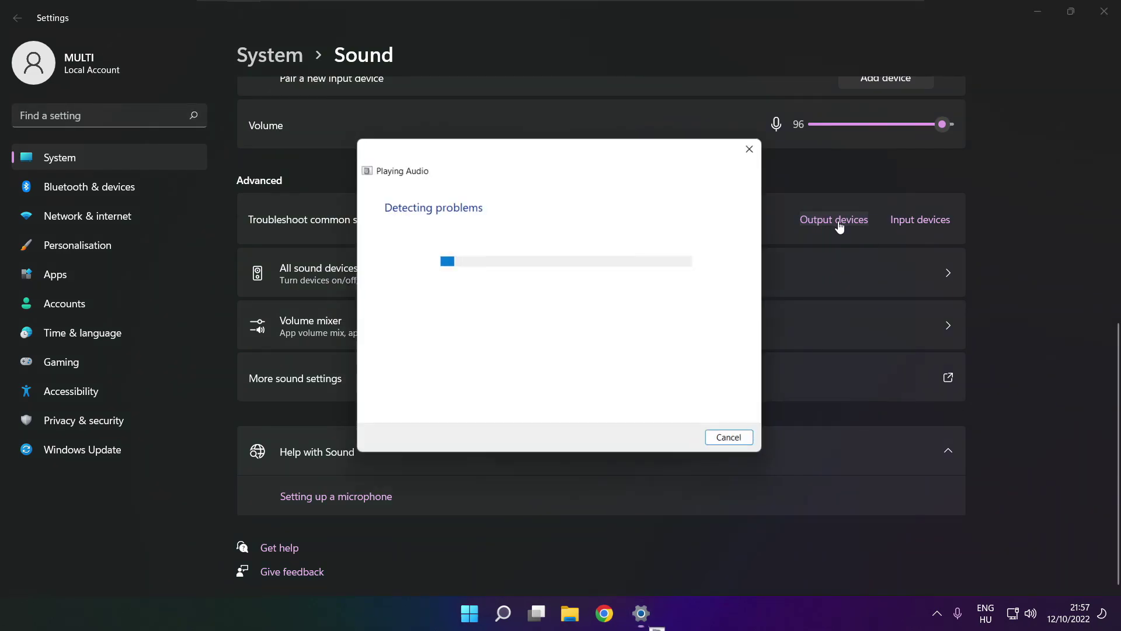